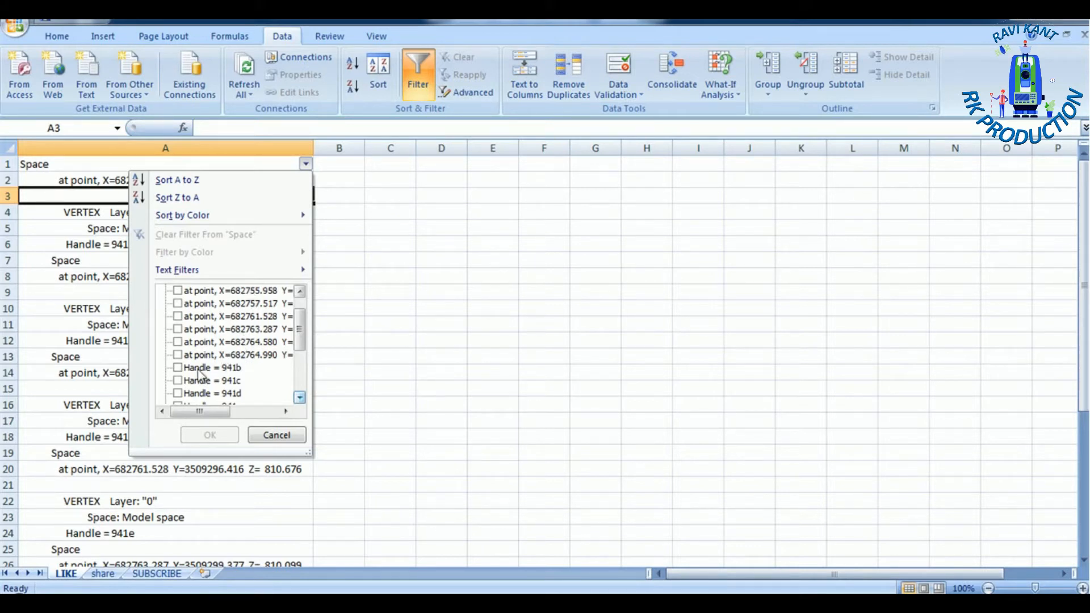
- Include the Handle entries 941b, 941c, 941d, 941e, 941f and 9420 in the column A filter
click(178, 368)
click(177, 381)
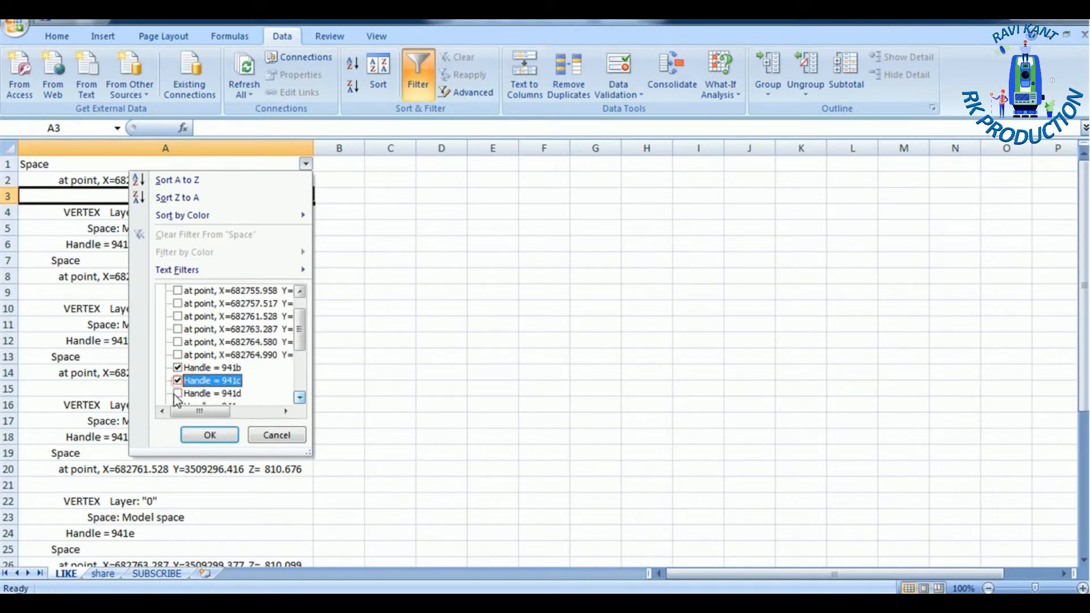
click(178, 393)
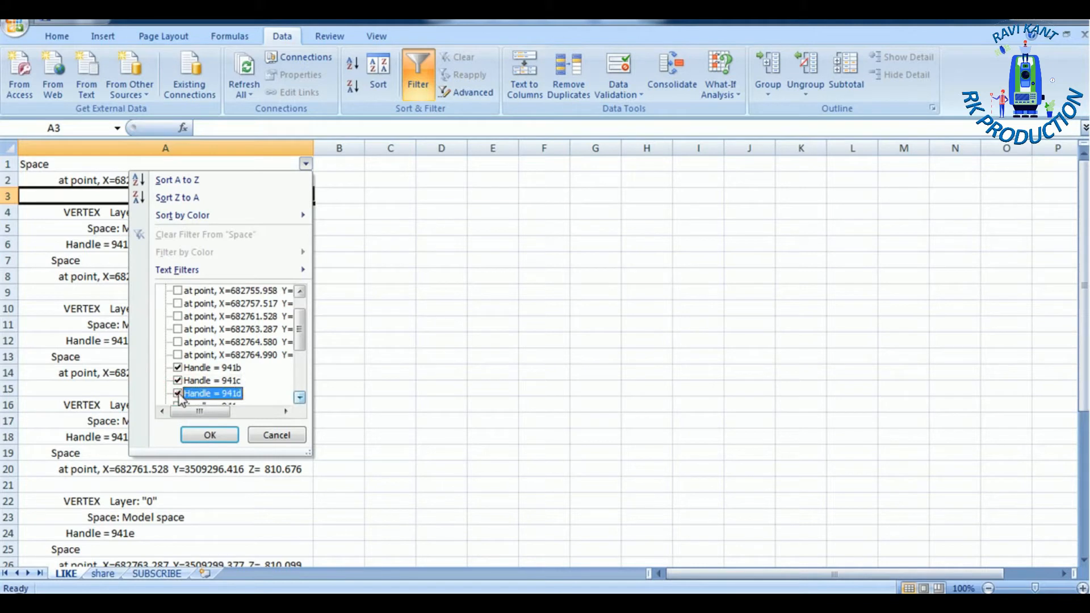
scroll(244, 376, down, 2)
click(177, 329)
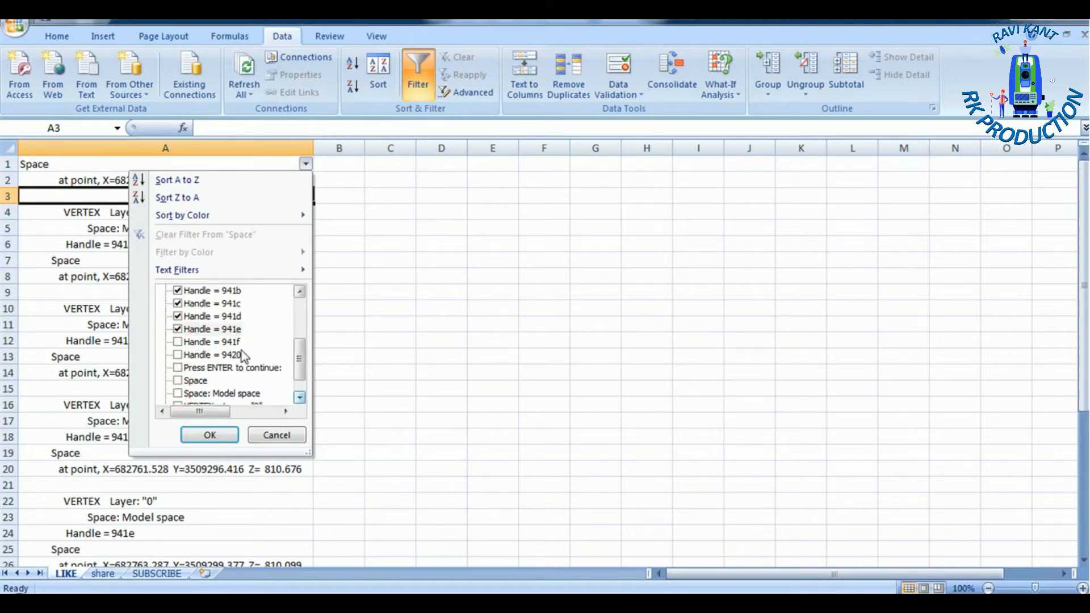
click(178, 342)
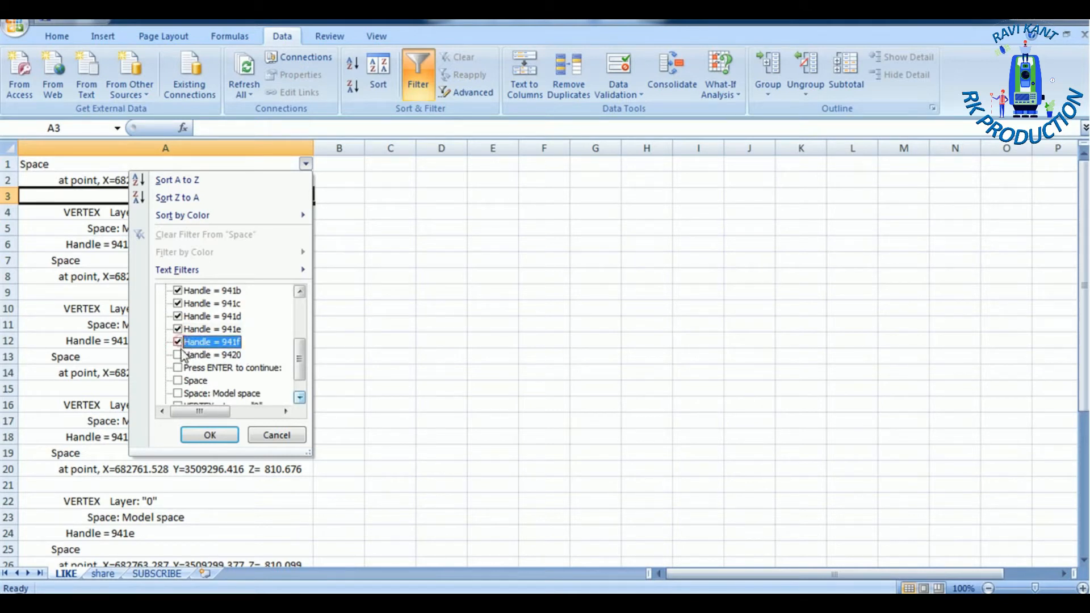
click(179, 355)
- Add "Press ENTER to continue:", Space, Space: Model space, VERTEX Layer: "0" and (Blanks) to the filter, and apply it
click(179, 368)
click(178, 380)
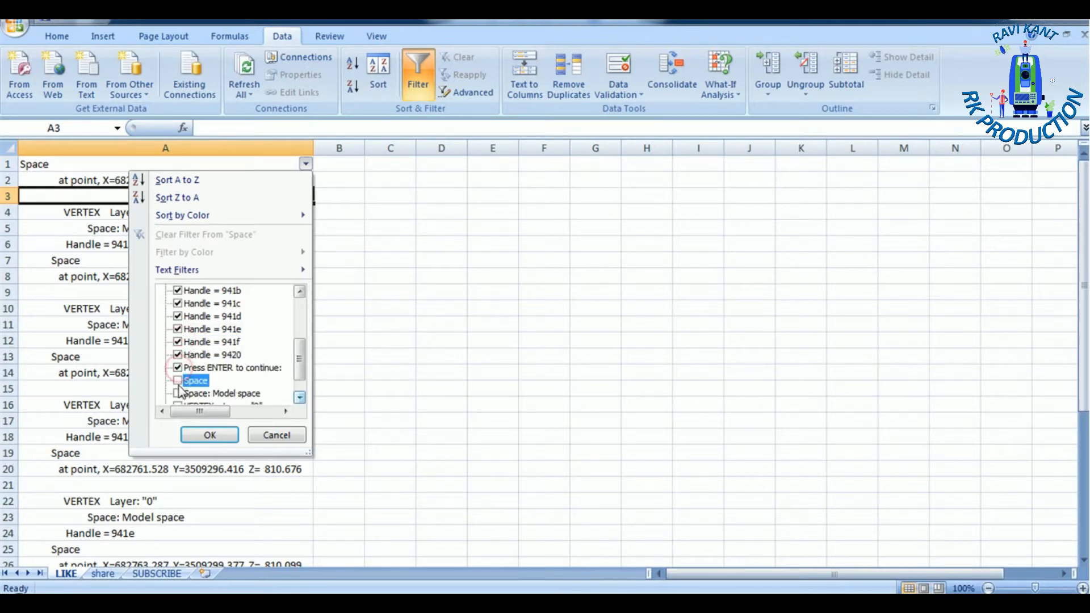
click(177, 394)
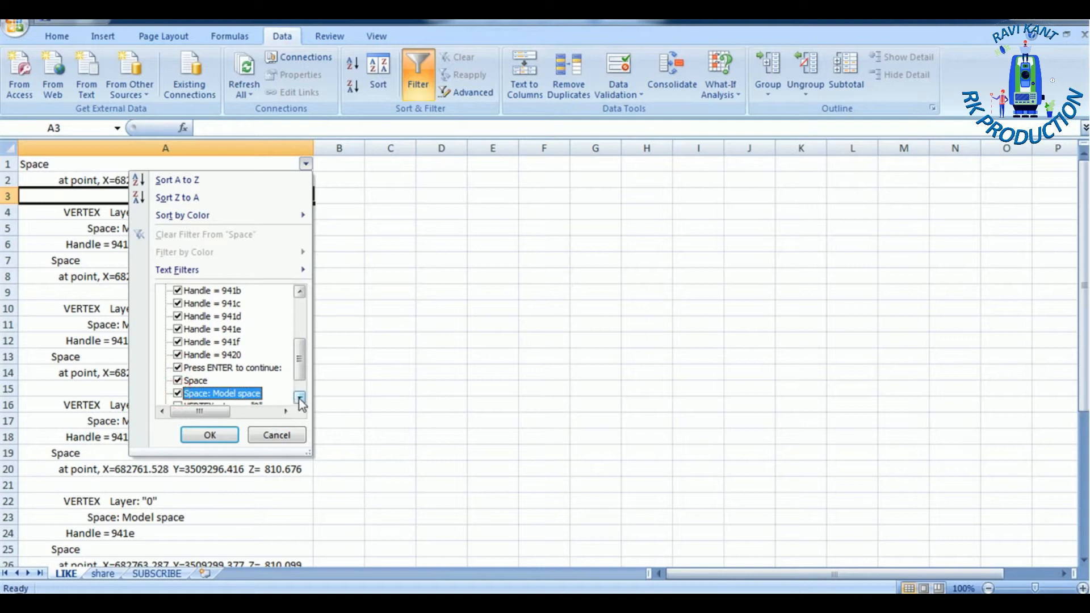
click(299, 399)
click(298, 399)
click(178, 380)
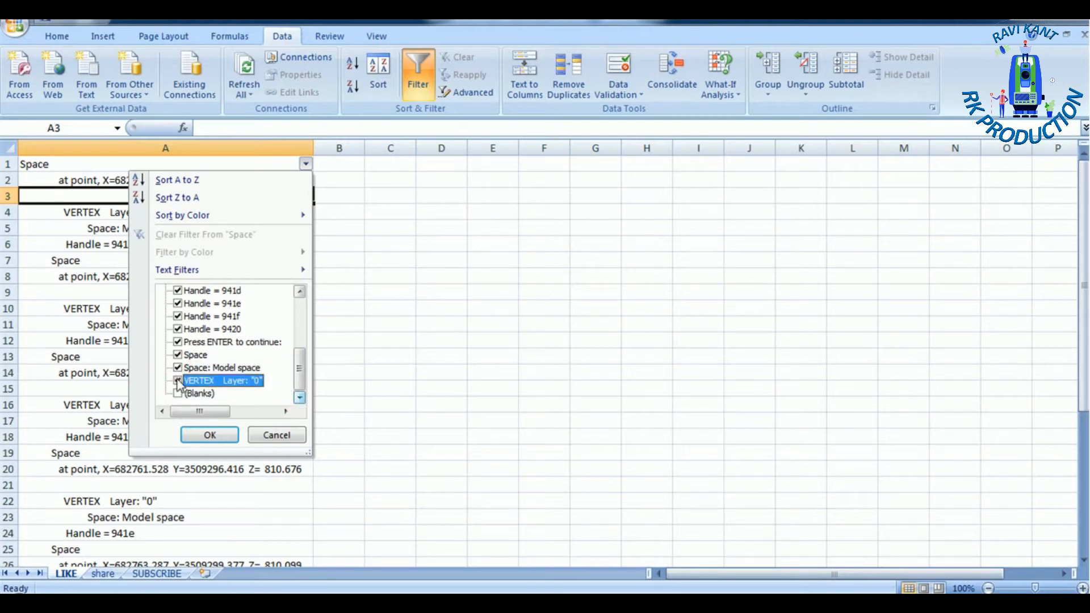
click(178, 393)
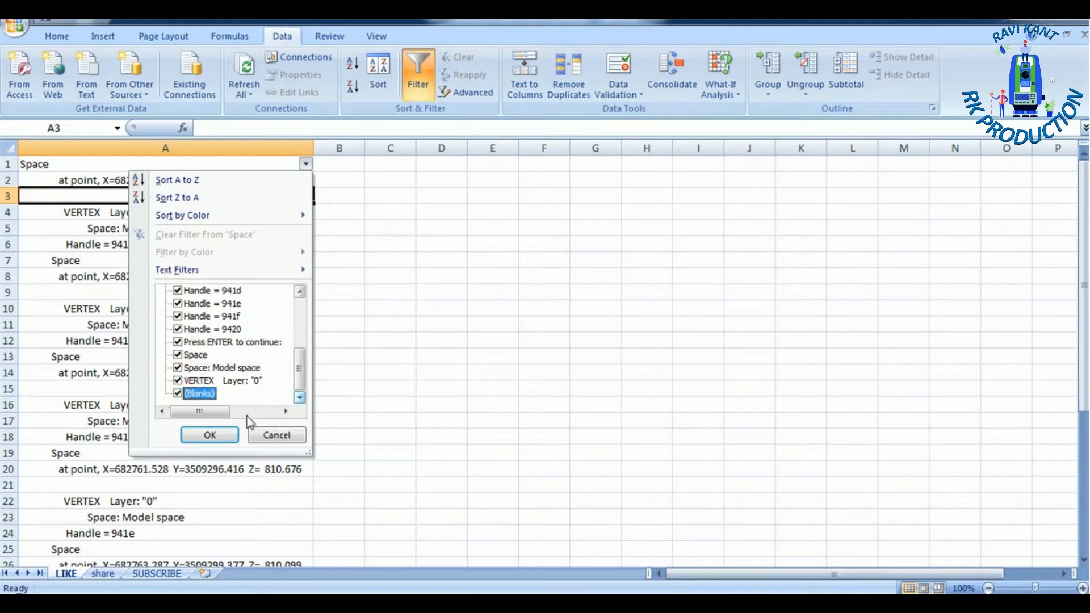
click(210, 434)
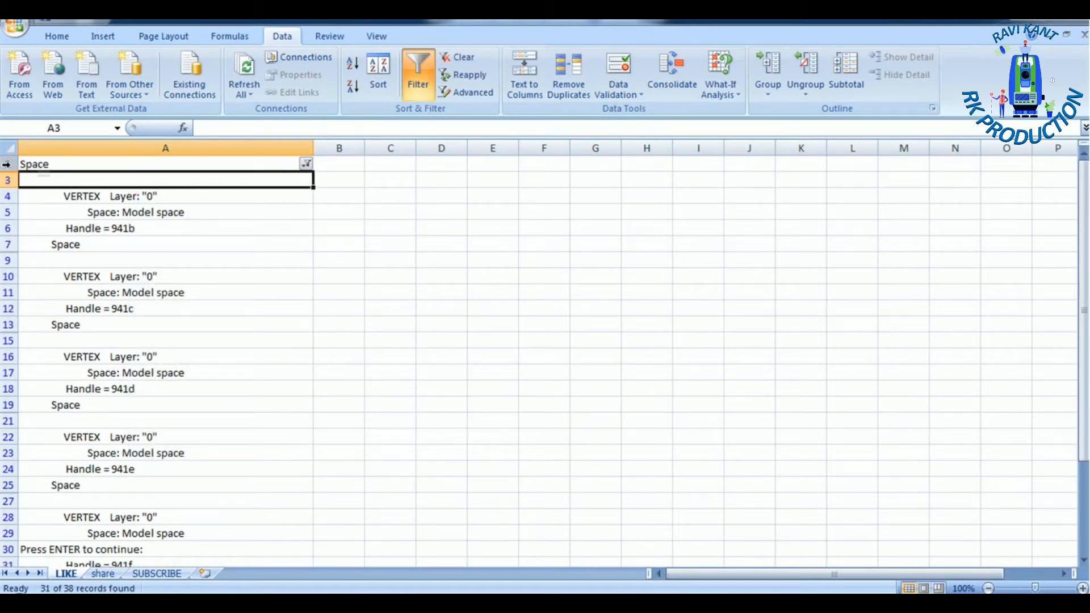
- Delete all filtered rows below the header row and remove the filter from the sheet
drag(7, 180, 145, 189)
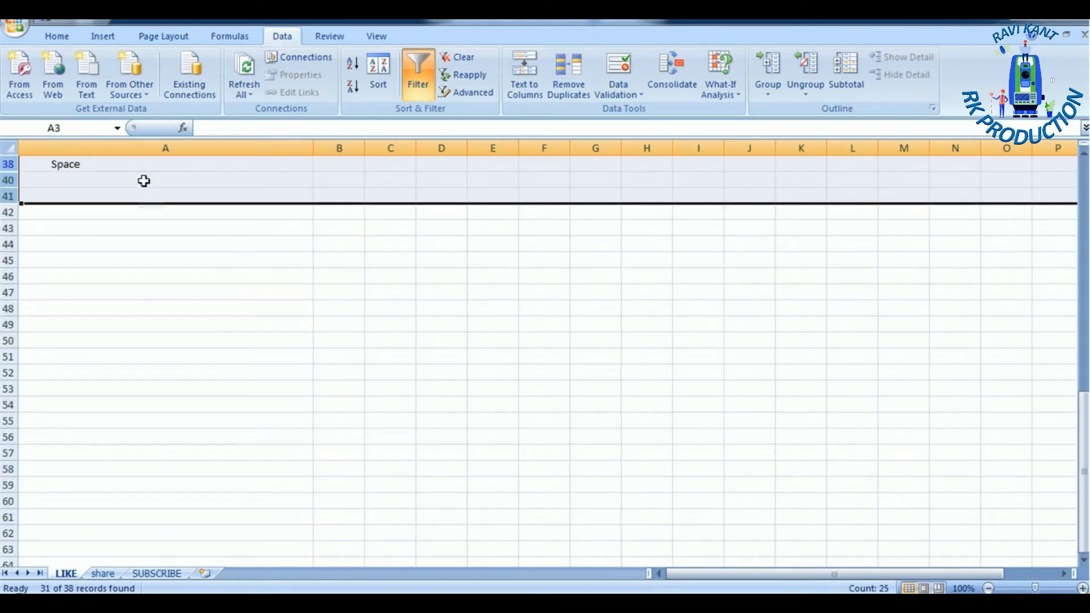
right_click(140, 176)
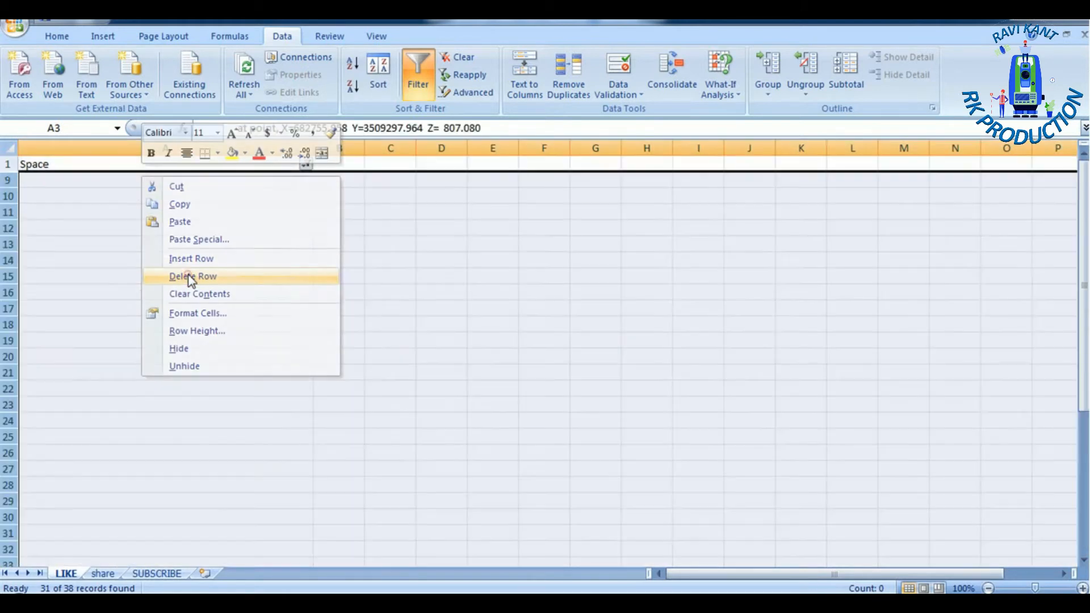
click(191, 276)
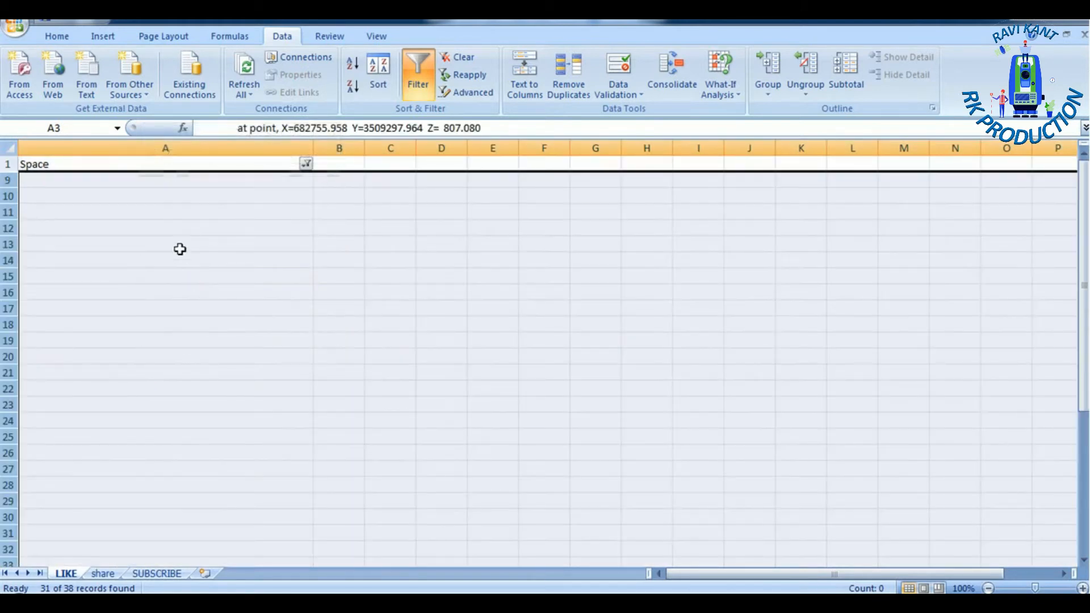
click(179, 249)
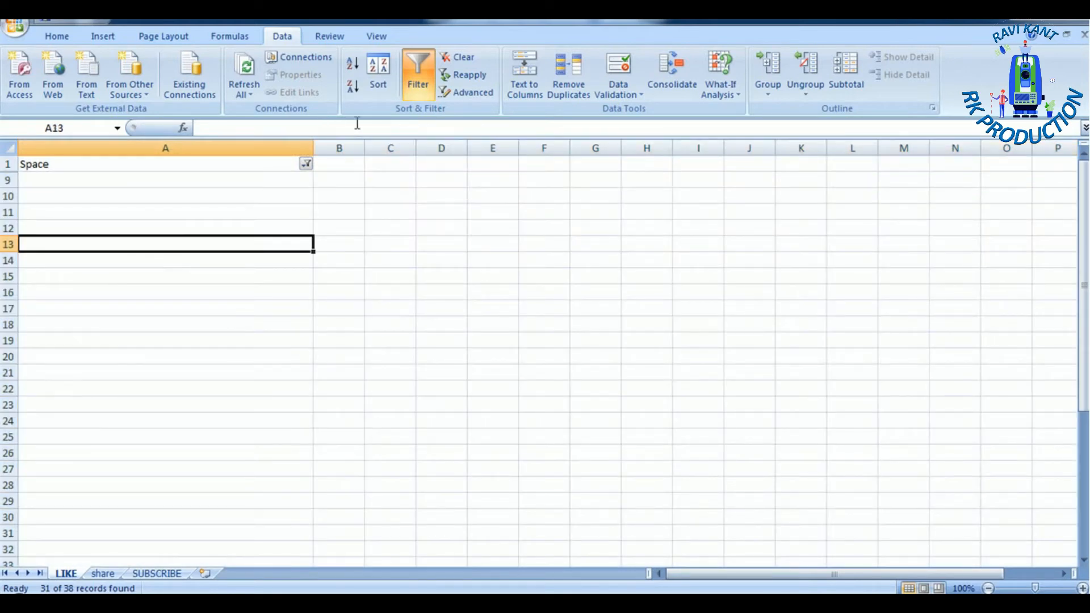
click(420, 76)
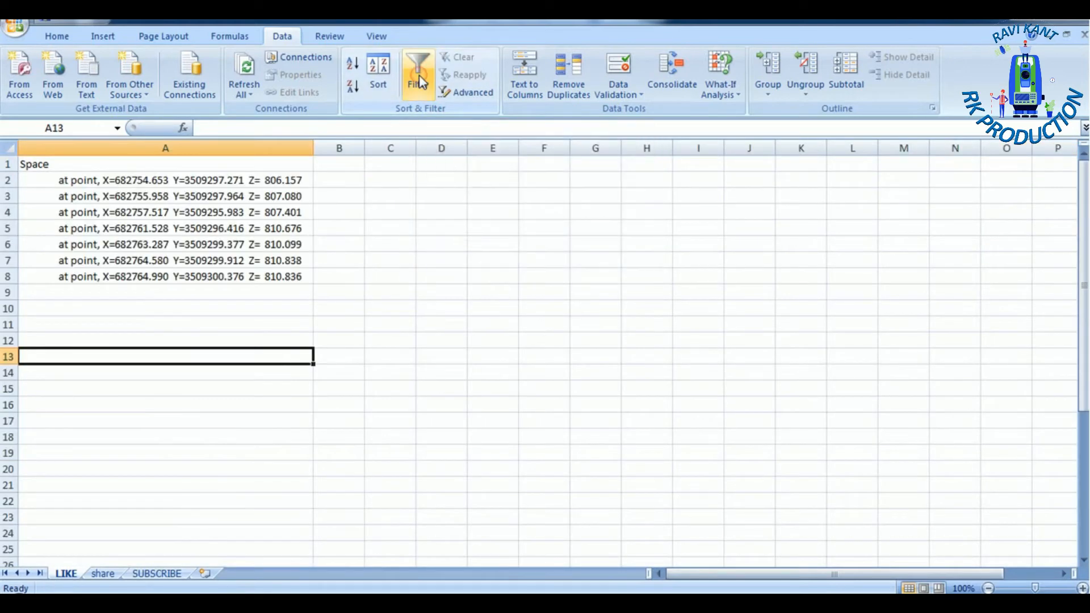
- Delete the "Space" header row above the coordinates and save the workbook
right_click(5, 164)
click(56, 263)
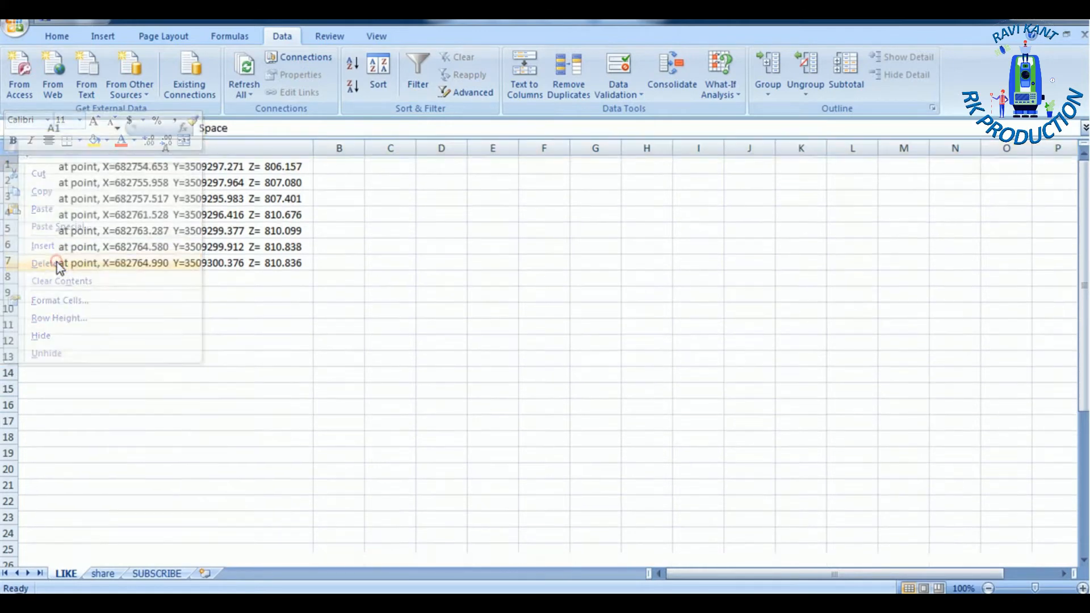
click(161, 301)
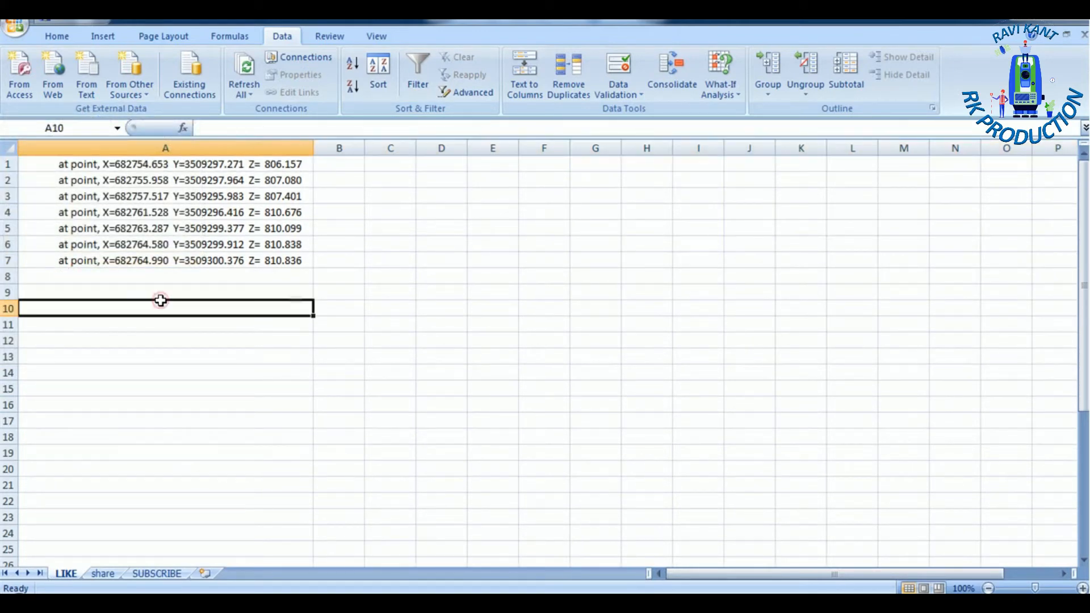
key(ctrl+s)
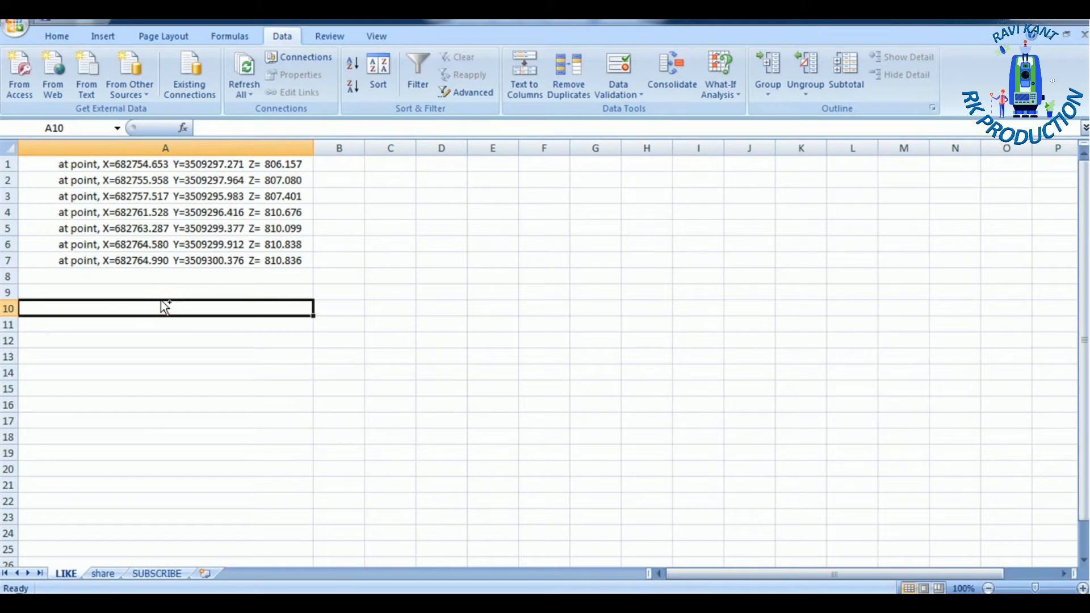
- Split column A with fixed-width Text to Columns, adding column breaks directly before the Y and Z coordinate values
click(189, 147)
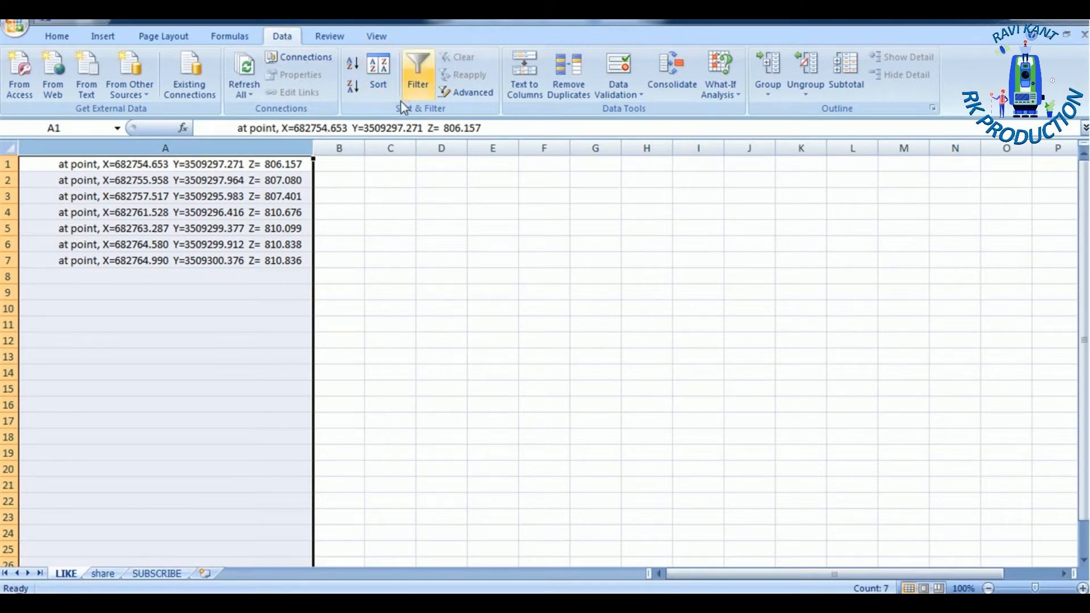
click(523, 75)
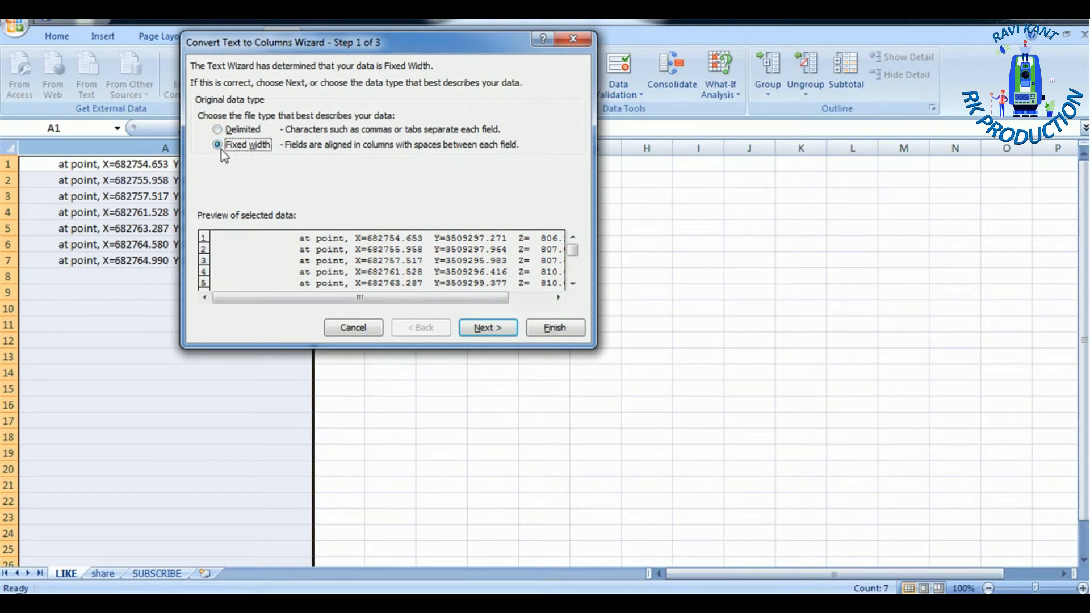
click(487, 332)
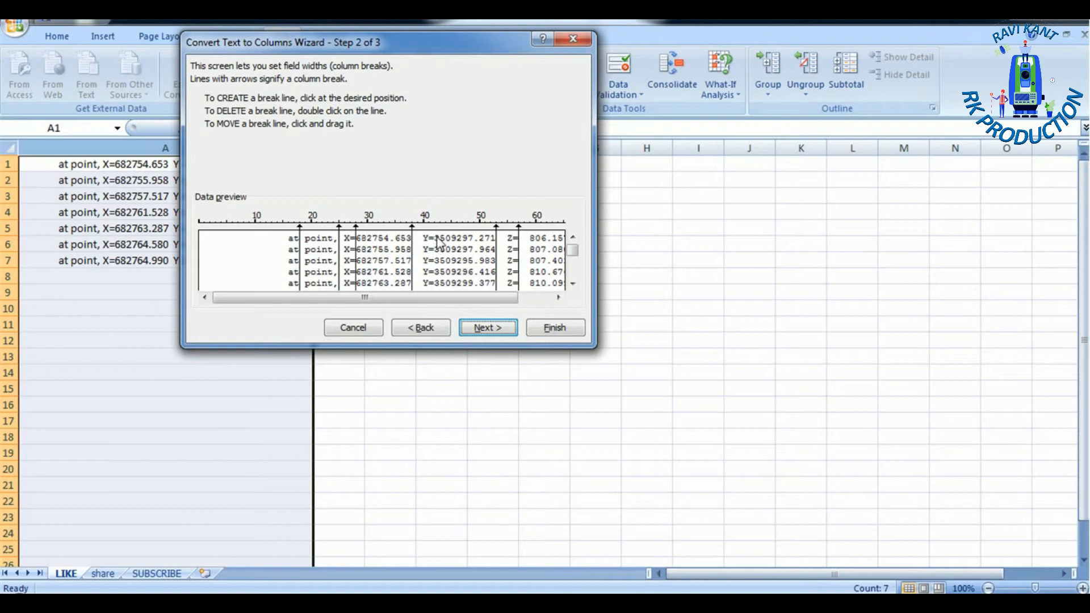
click(435, 241)
click(532, 244)
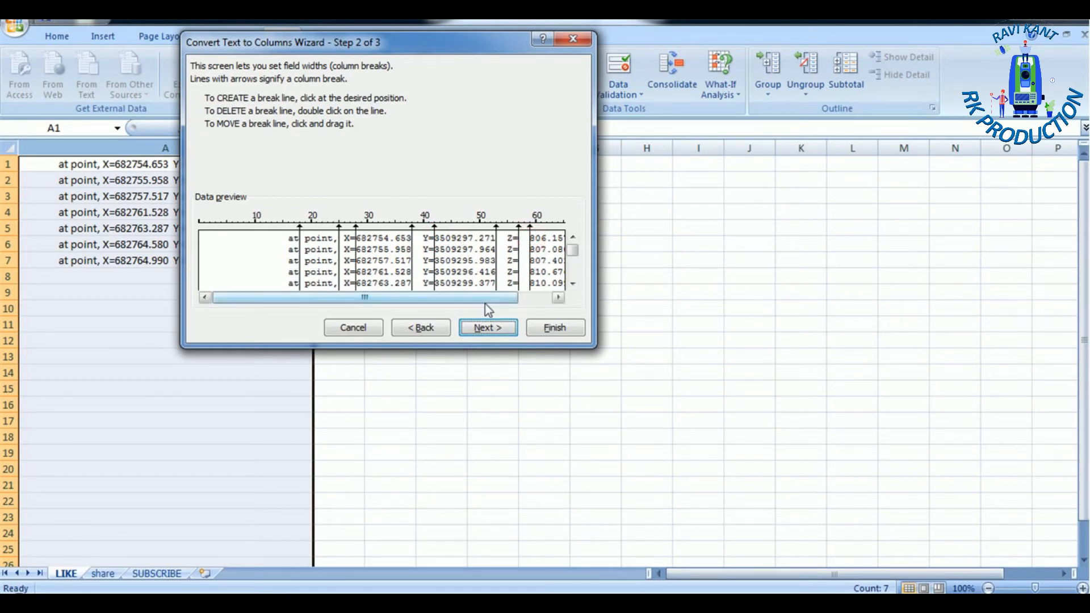
drag(495, 303, 524, 303)
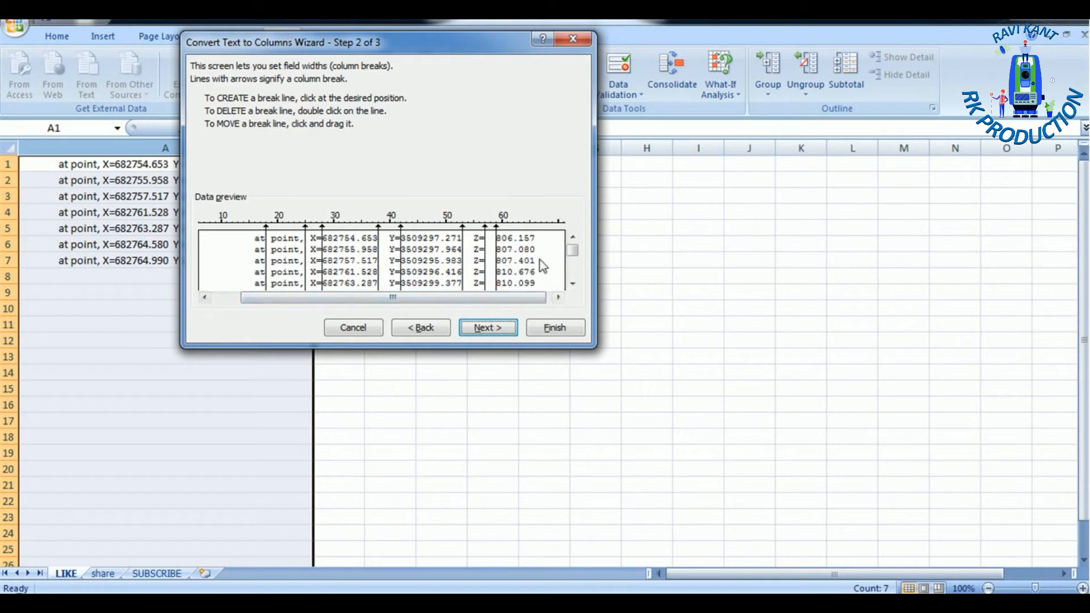
click(494, 329)
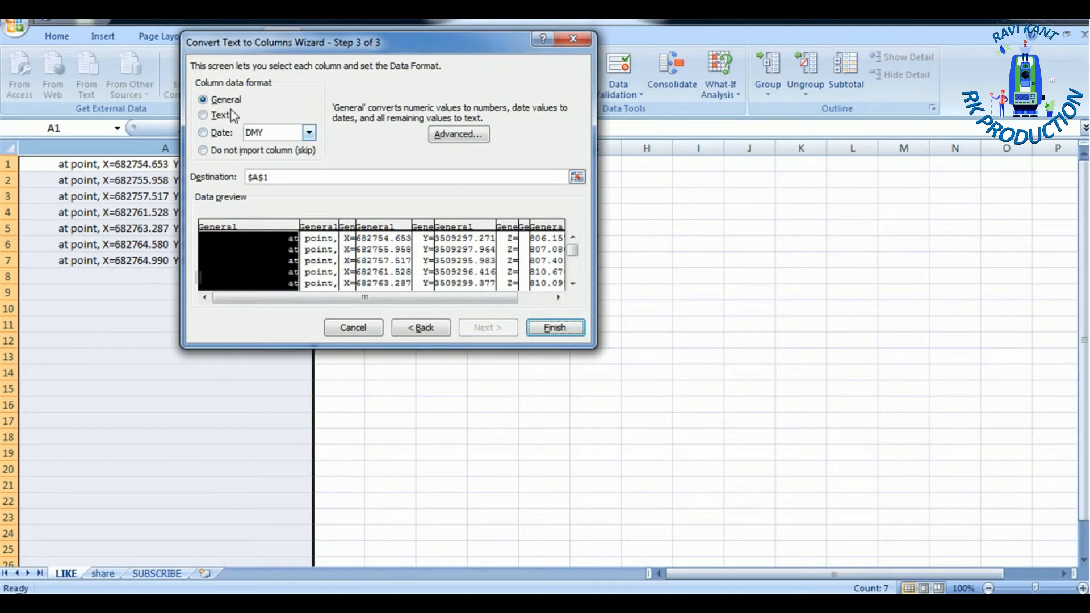
click(553, 328)
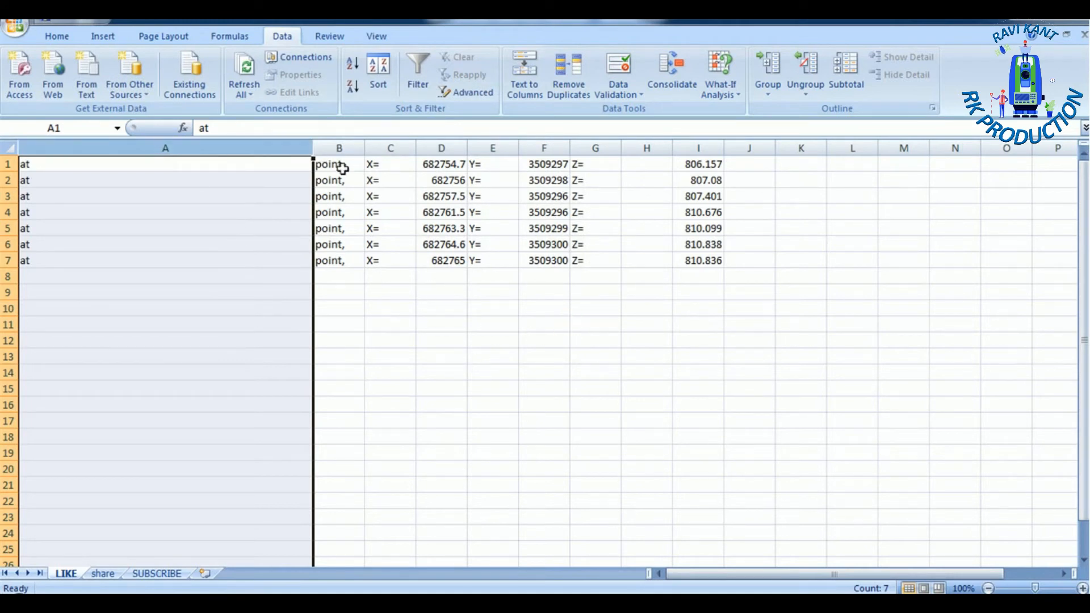
- Fill the three coordinate value columns D, F and I with yellow
click(442, 148)
click(62, 37)
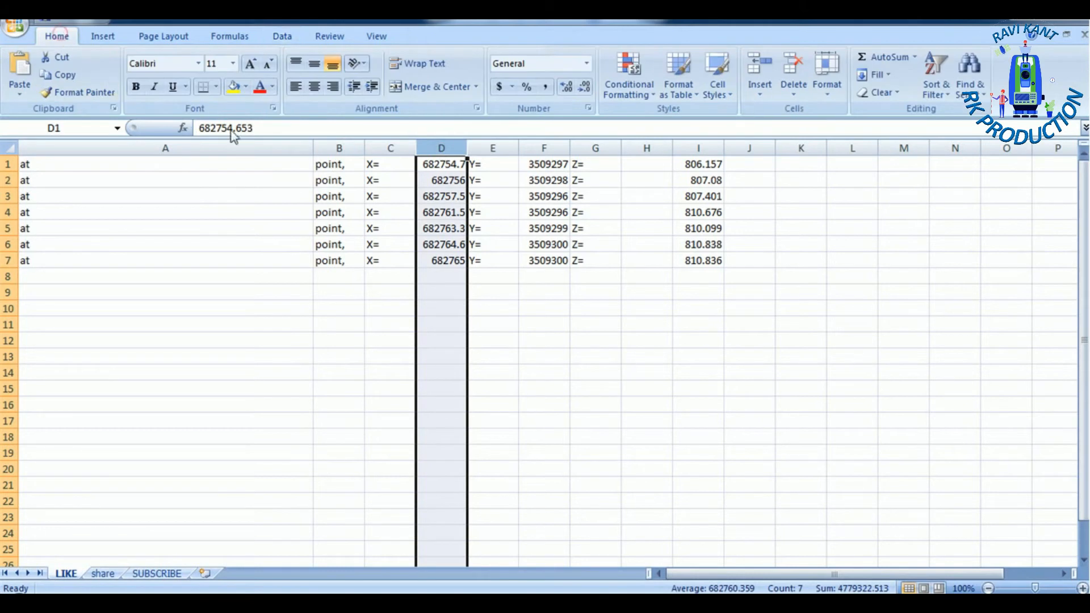
click(232, 87)
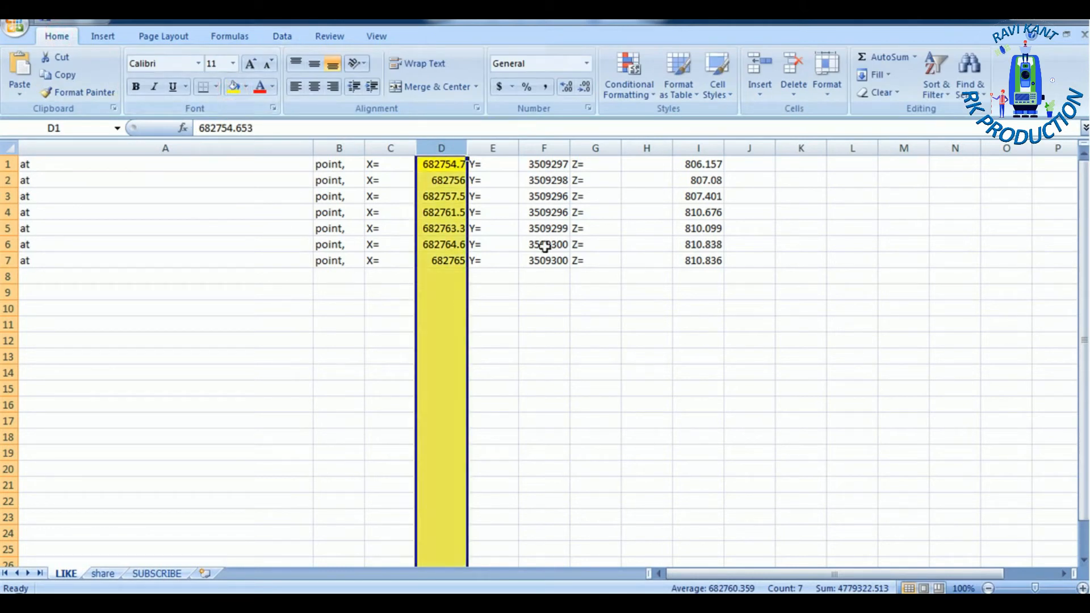
click(544, 147)
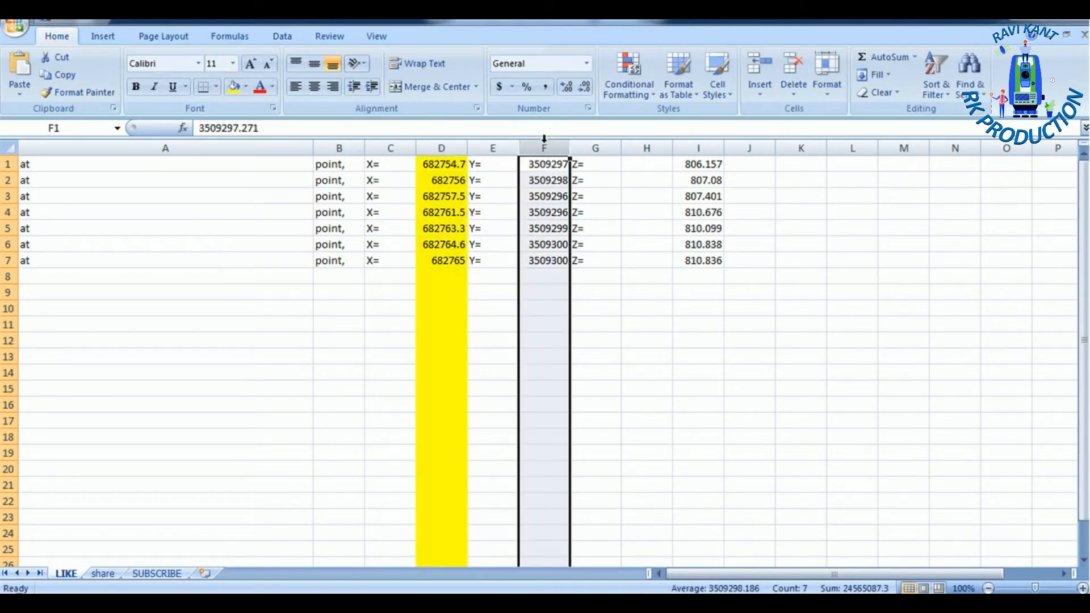
click(232, 87)
click(711, 148)
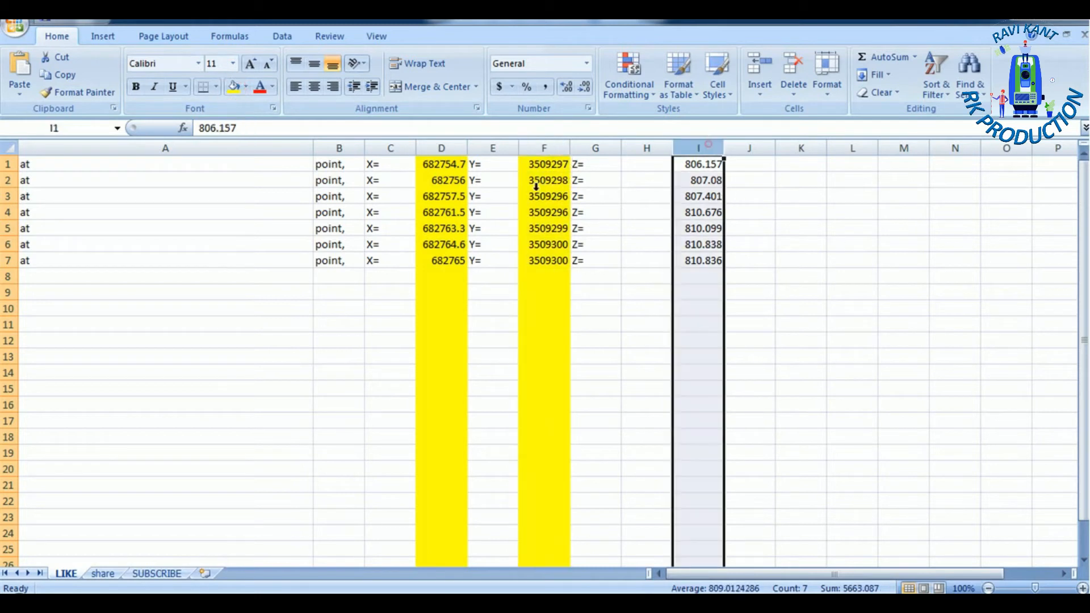
click(232, 87)
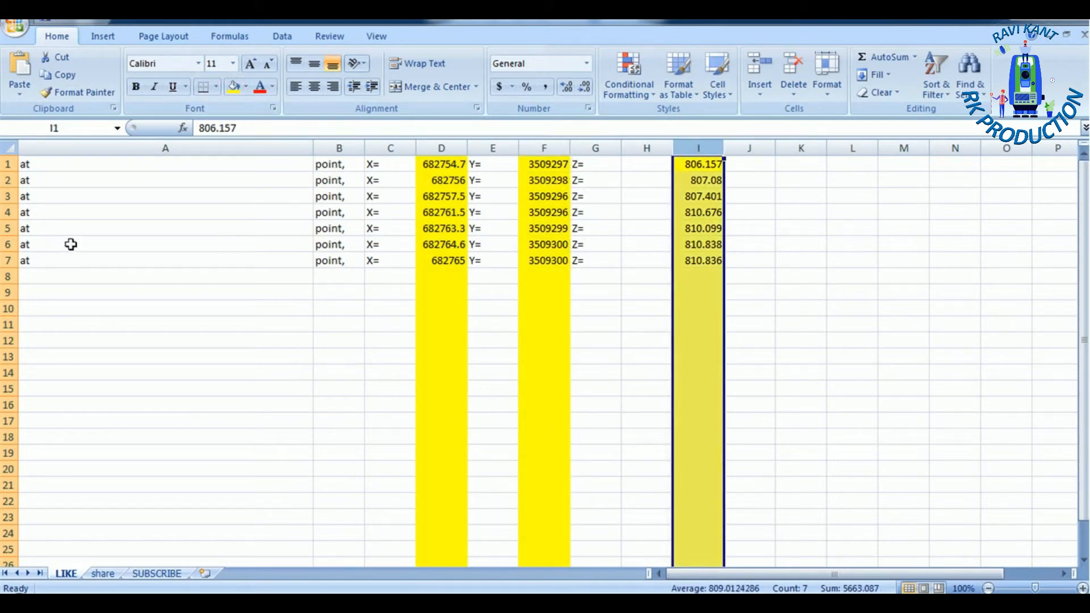
- Delete the columns containing the "at", "point," and "X=" text
drag(199, 149, 294, 177)
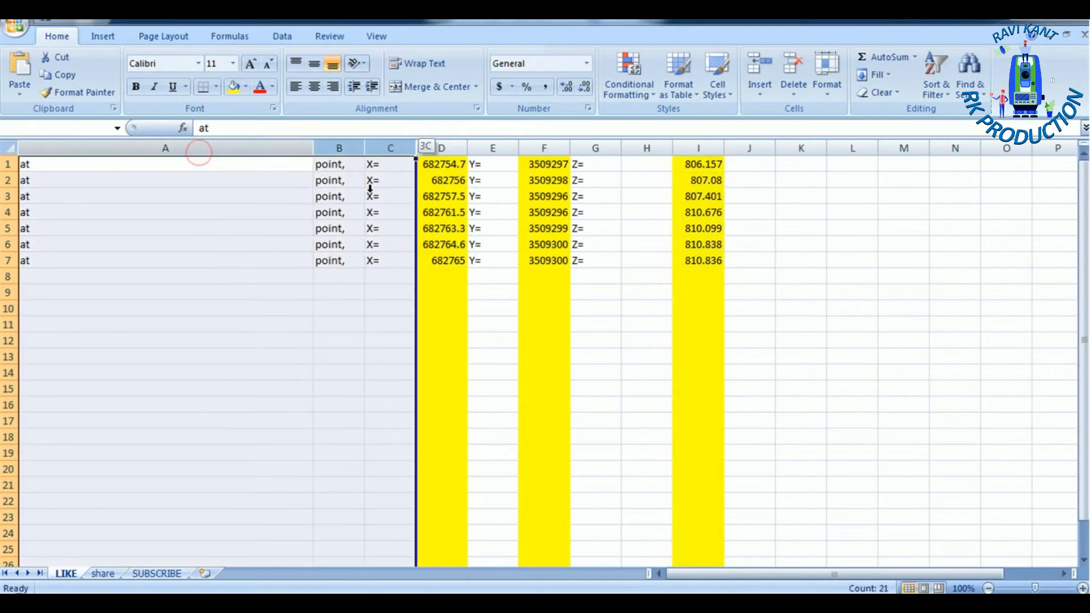
right_click(184, 279)
click(223, 375)
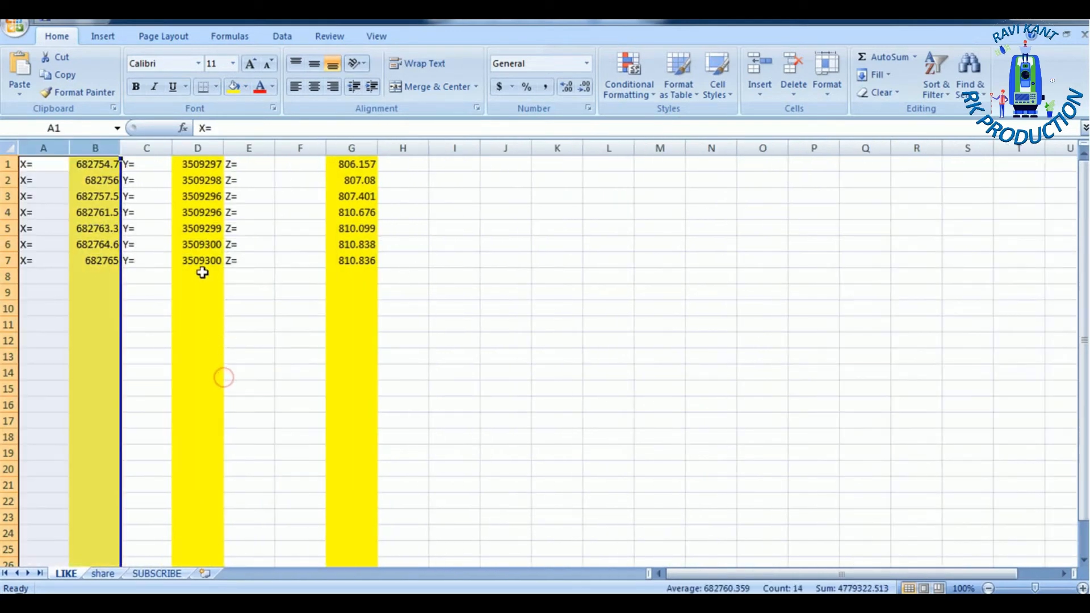
click(40, 147)
right_click(39, 147)
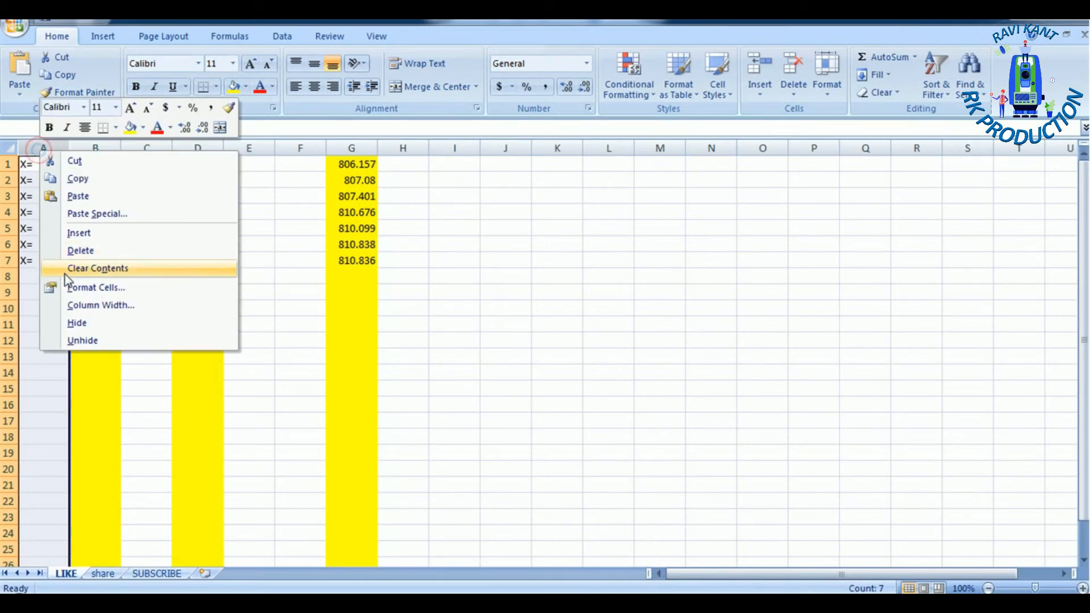
click(71, 250)
- Delete the "Y=" column, the "Z=" column and the empty column beside it, and save the workbook
click(100, 152)
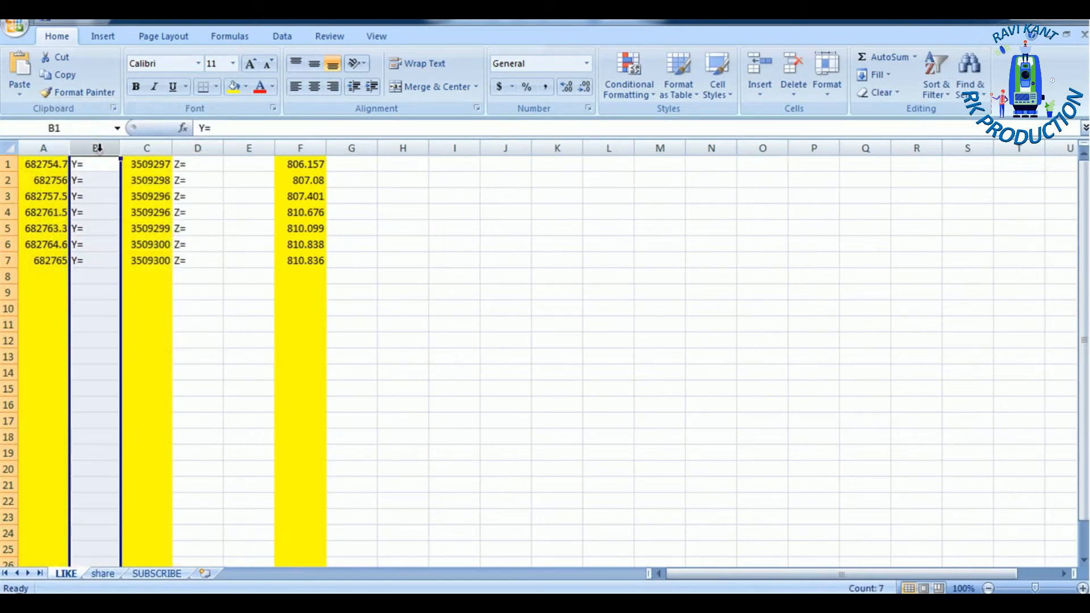
right_click(98, 151)
click(147, 251)
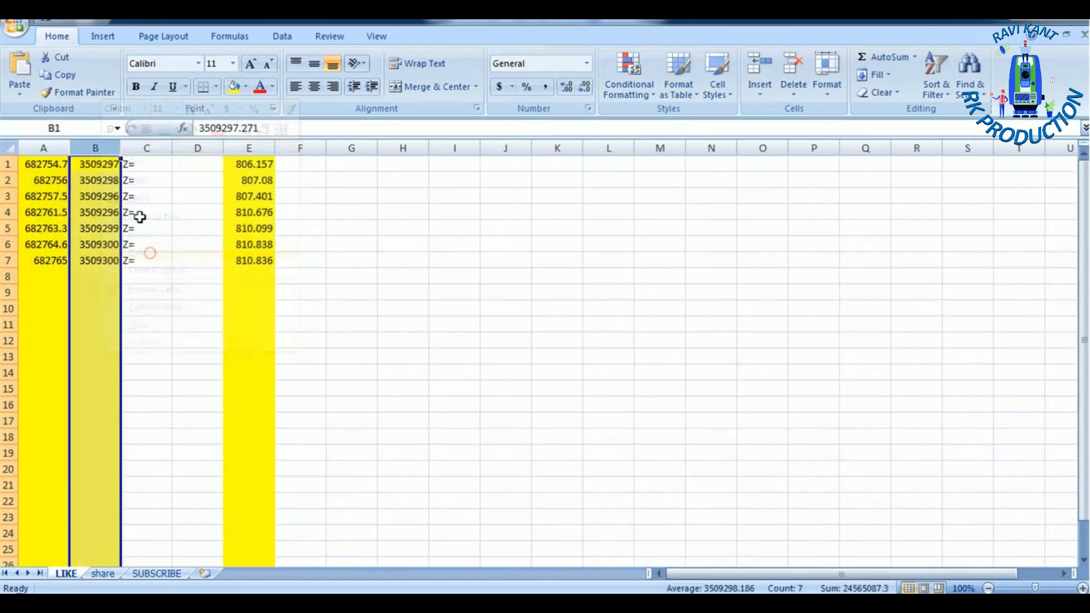
click(147, 147)
right_click(173, 209)
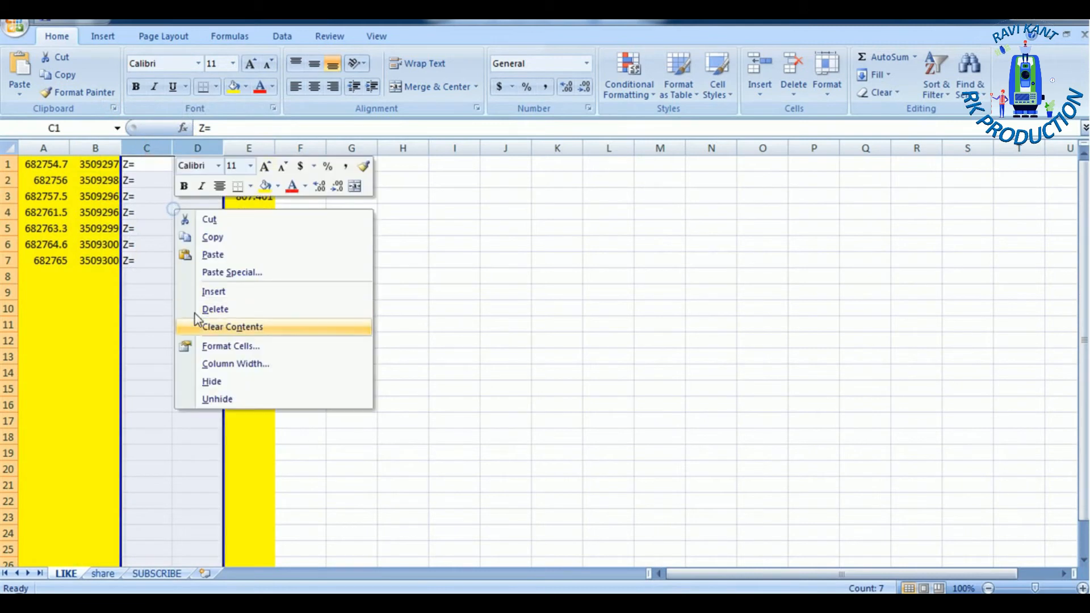
click(224, 308)
click(91, 289)
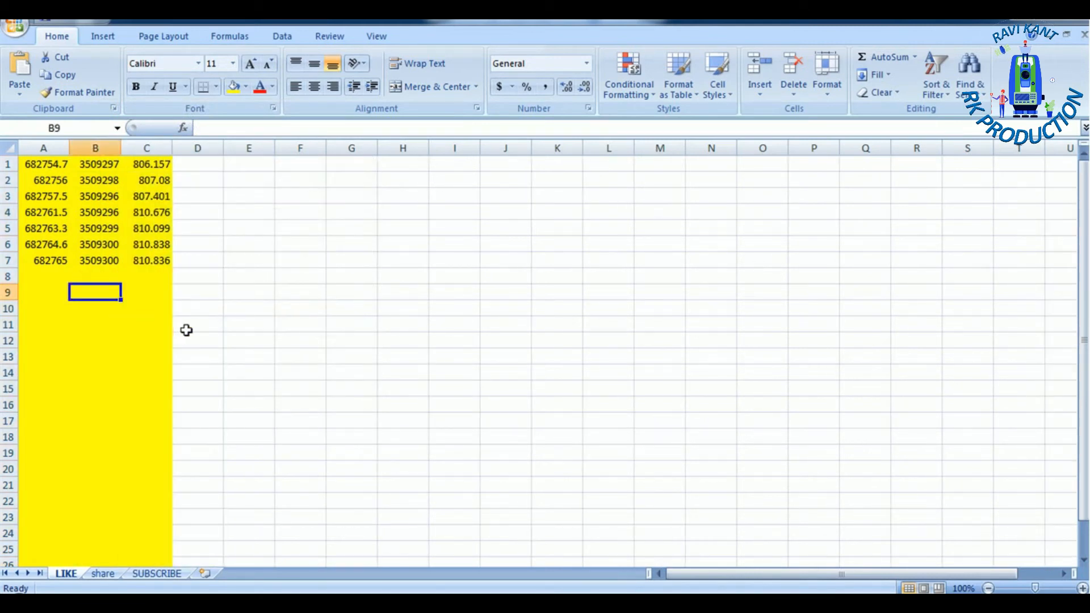
key(ctrl+s)
- Show the coordinates in columns A to C with three decimal places and widen the empty column D to fit combined coordinates
drag(43, 148, 146, 148)
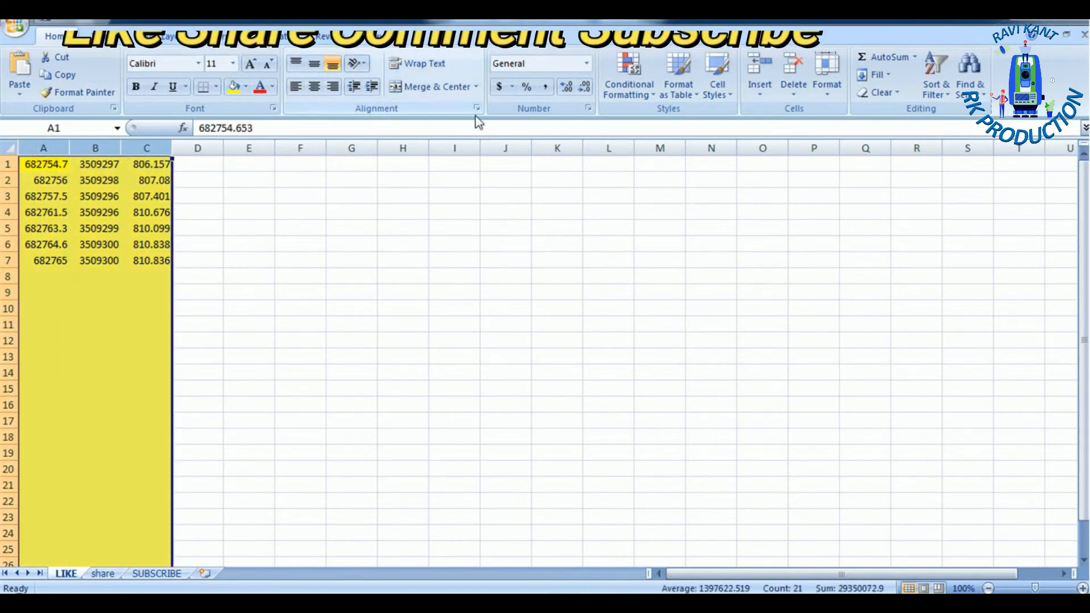
click(567, 88)
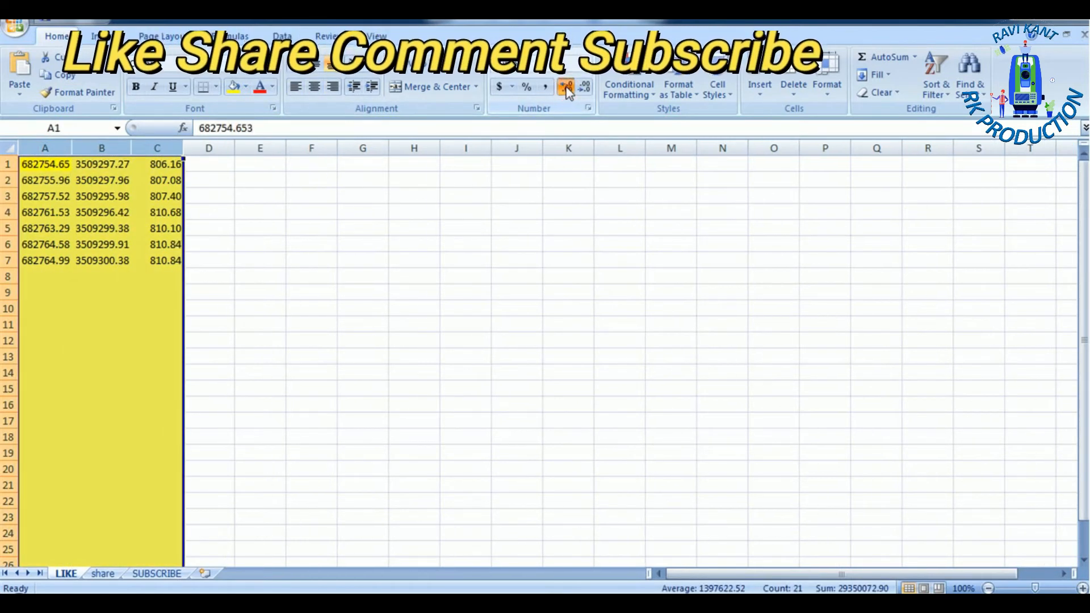
click(567, 88)
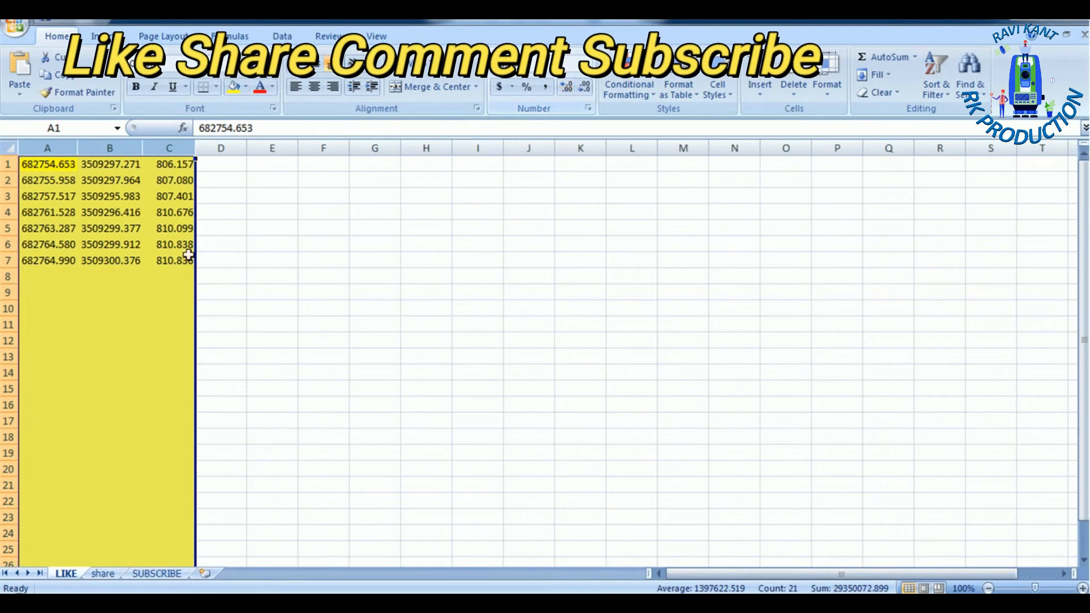
click(584, 90)
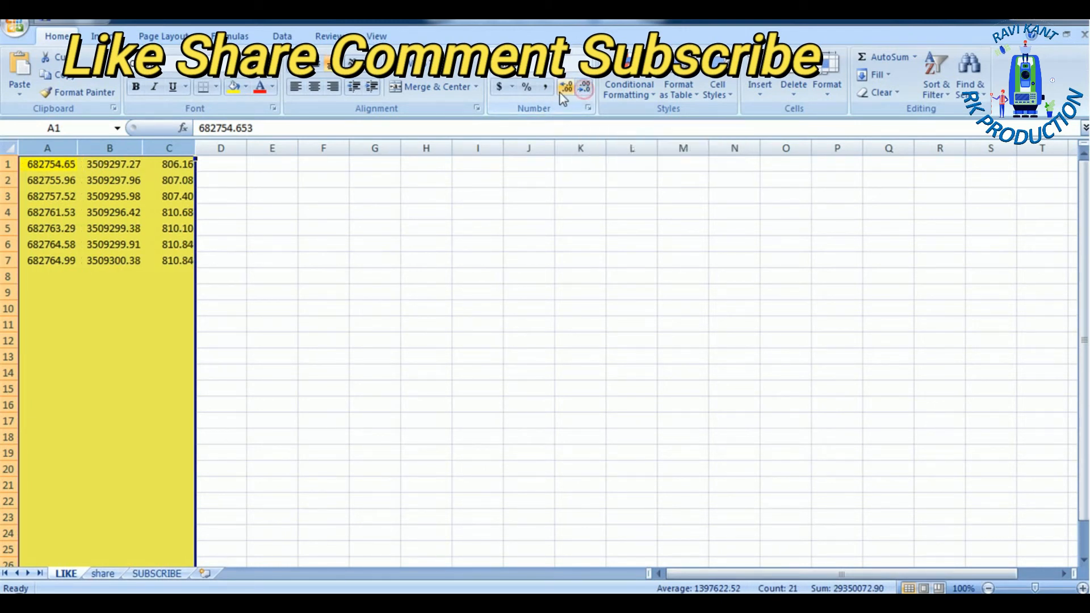
click(566, 88)
click(140, 328)
drag(142, 329, 171, 327)
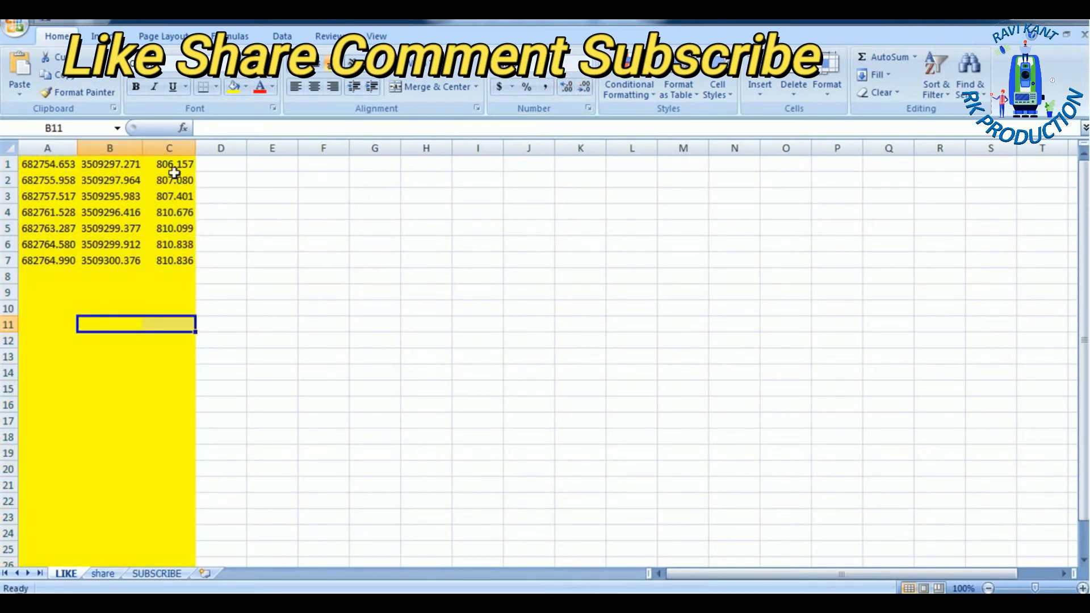
click(219, 164)
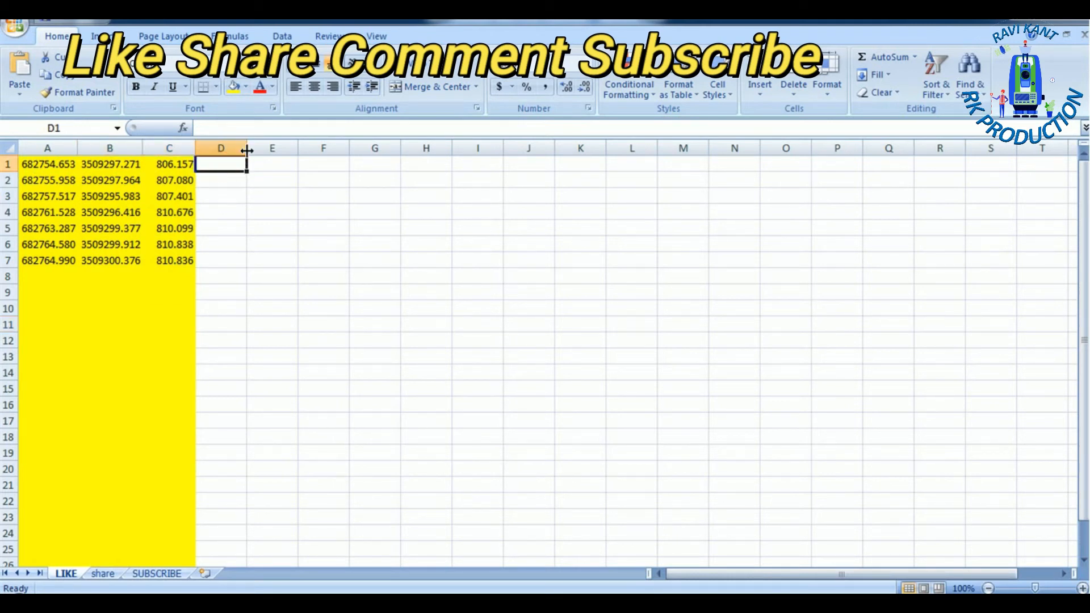
drag(245, 149, 362, 175)
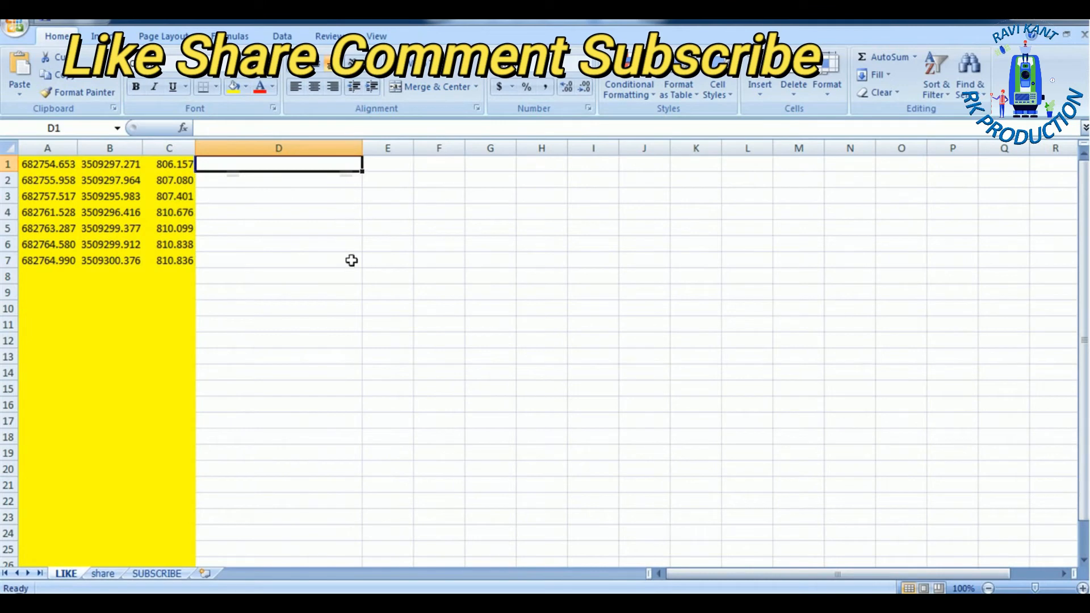
- Switch to AutoCAD, close its text window with the vertex listing and clear any selection in the drawing
click(262, 593)
click(322, 536)
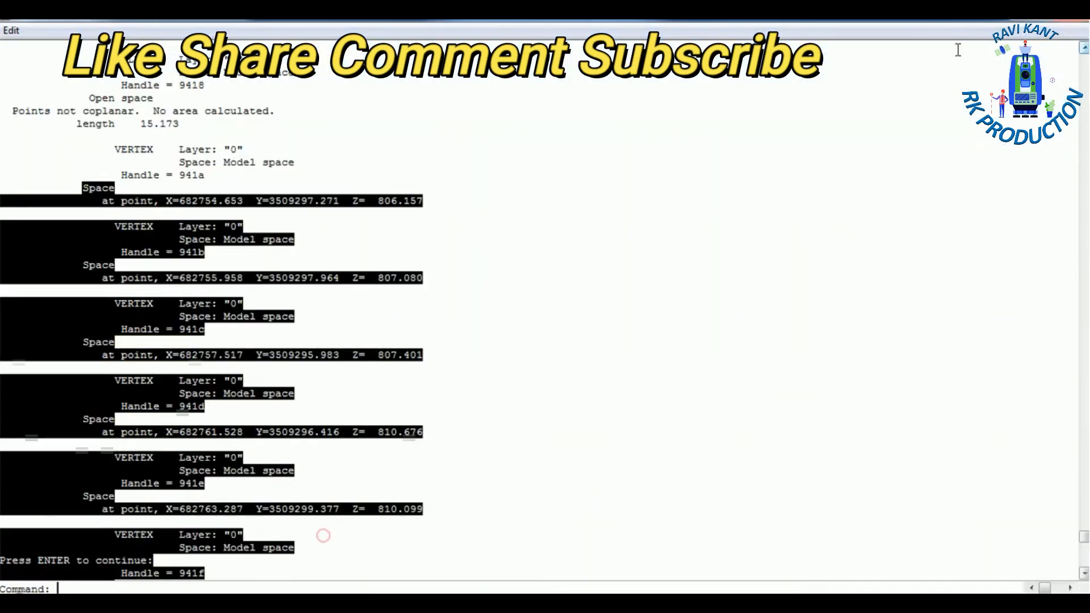
click(1060, 24)
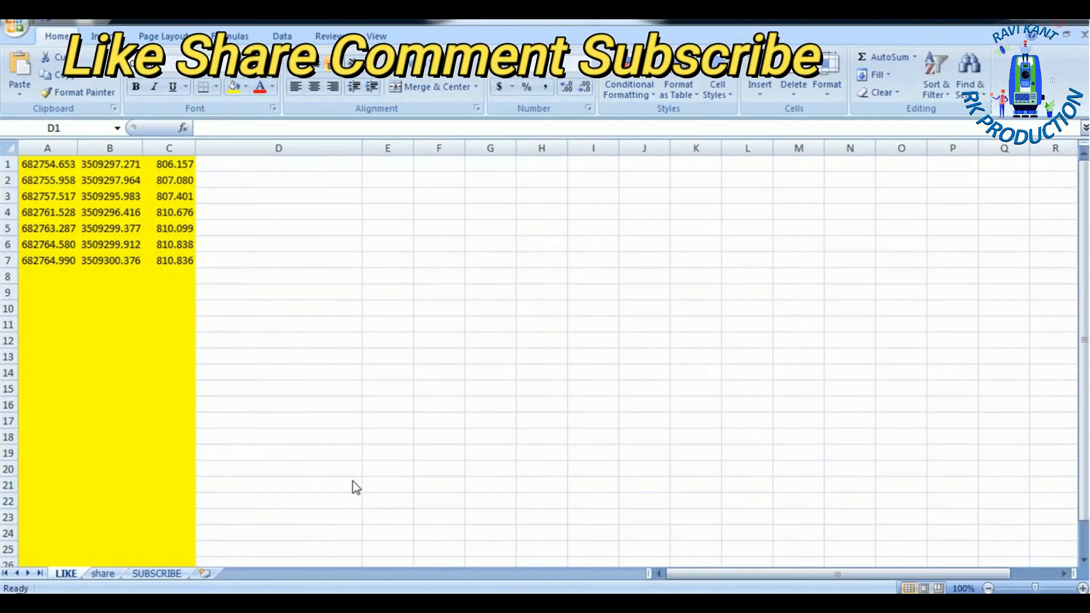
click(296, 559)
scroll(671, 364, up, 3)
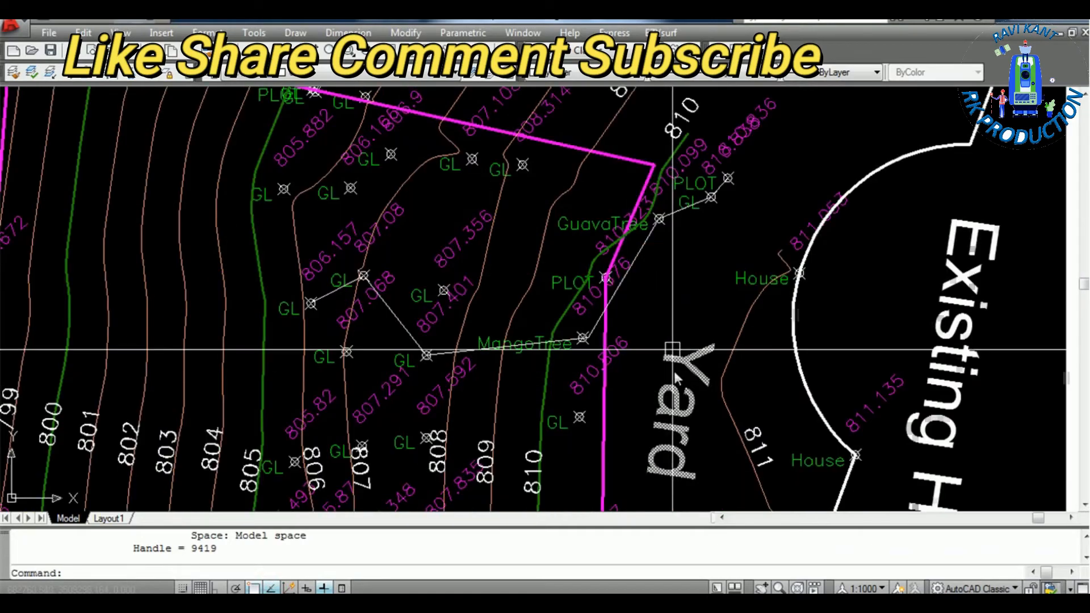
click(645, 261)
key(Escape)
key(Escape)
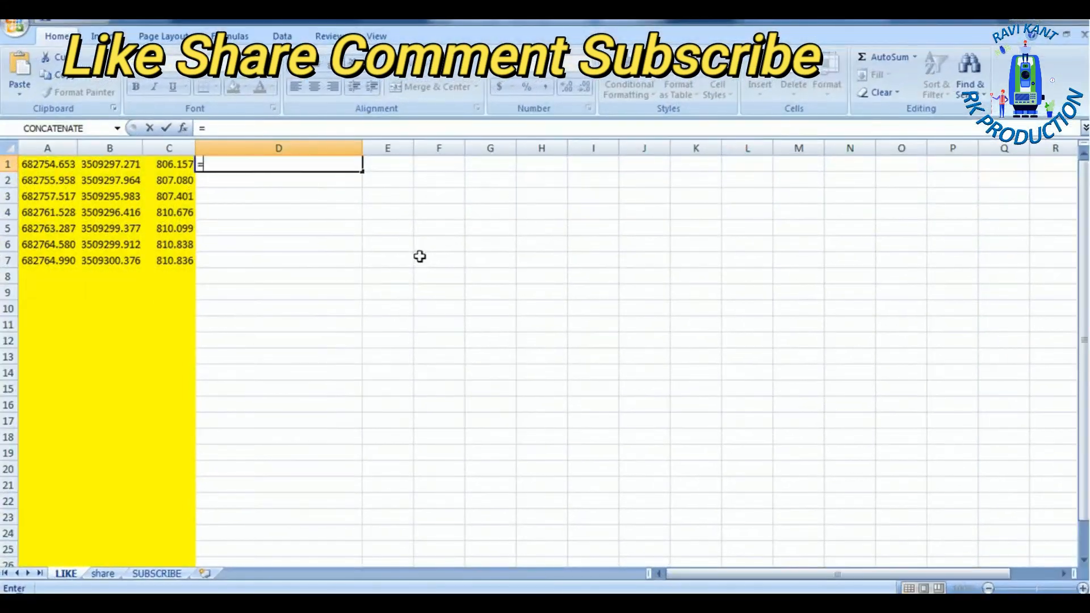
- In Excel cell D1, enter the formula =CONCATENATE(A1,",",B1,",",C1) to join the three coordinates with commas
key(Escape)
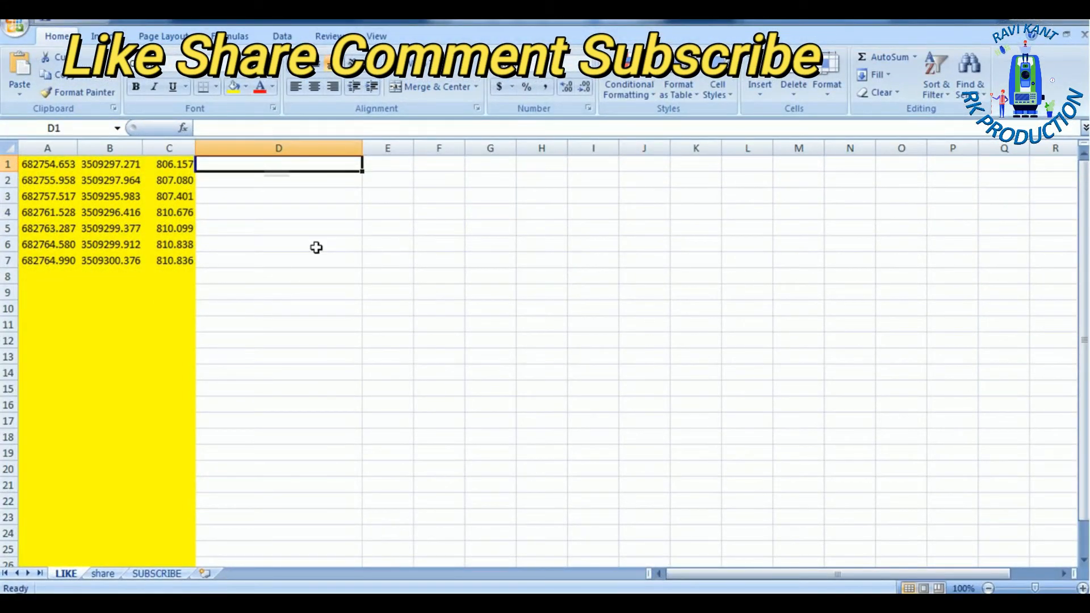
text(=)
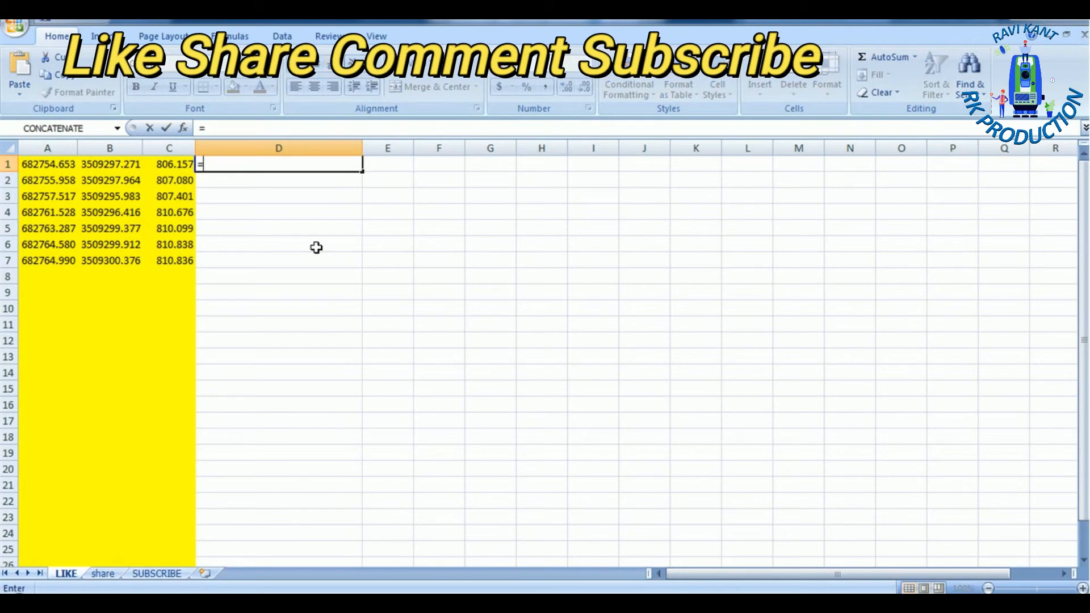
text(conc)
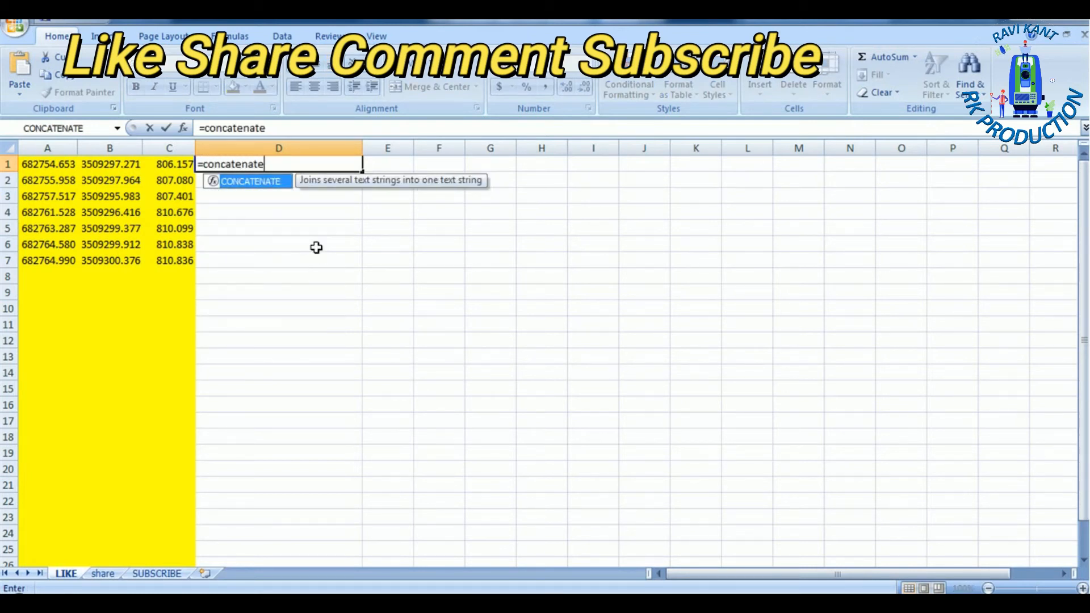
text(atenate()
key(Left)
key(Left)
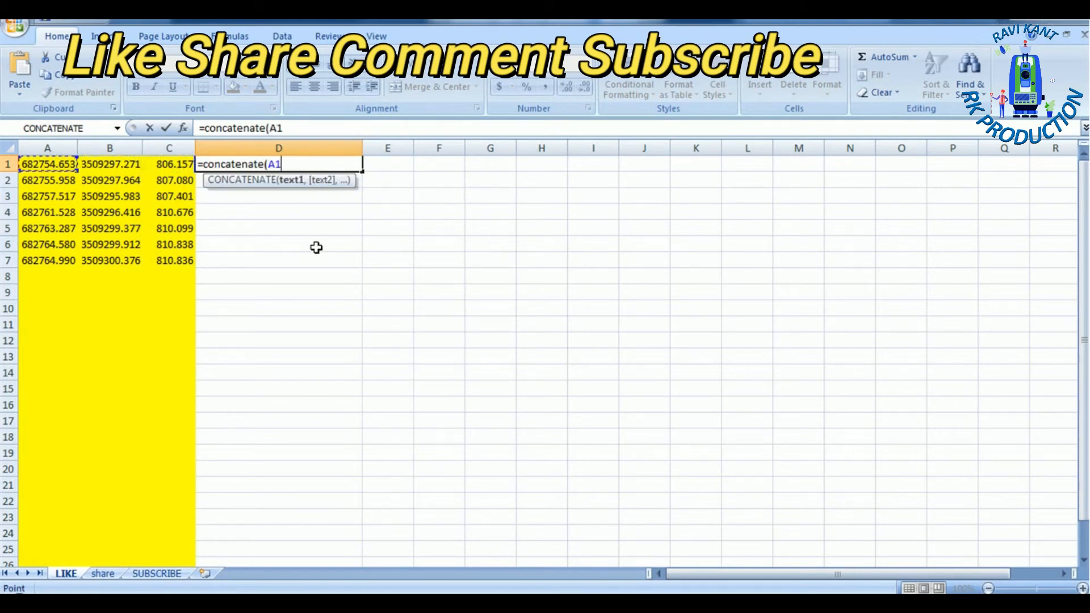
text(,",)
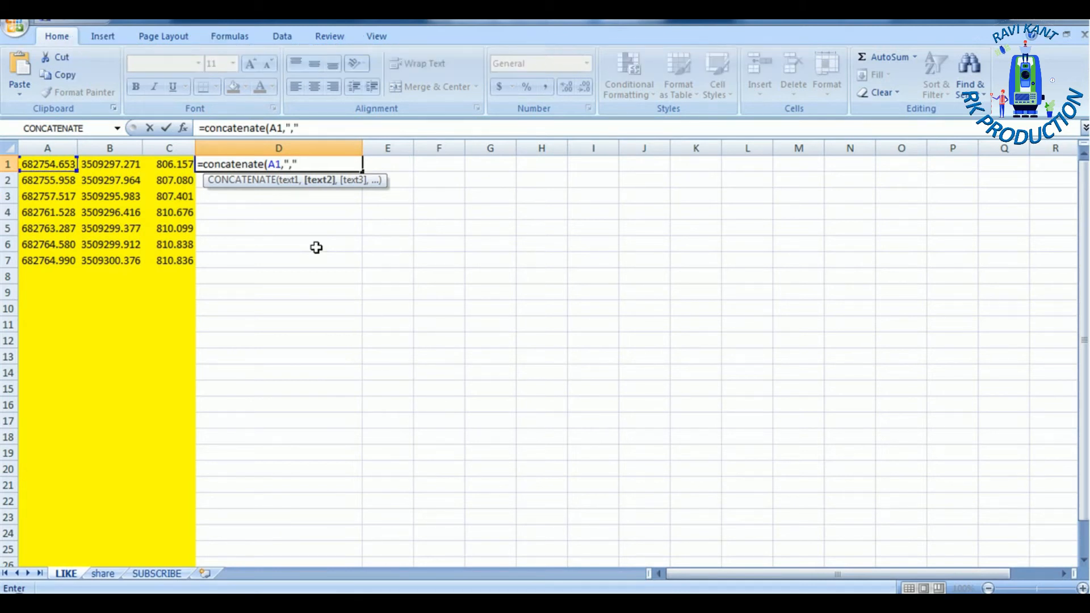
text(",)
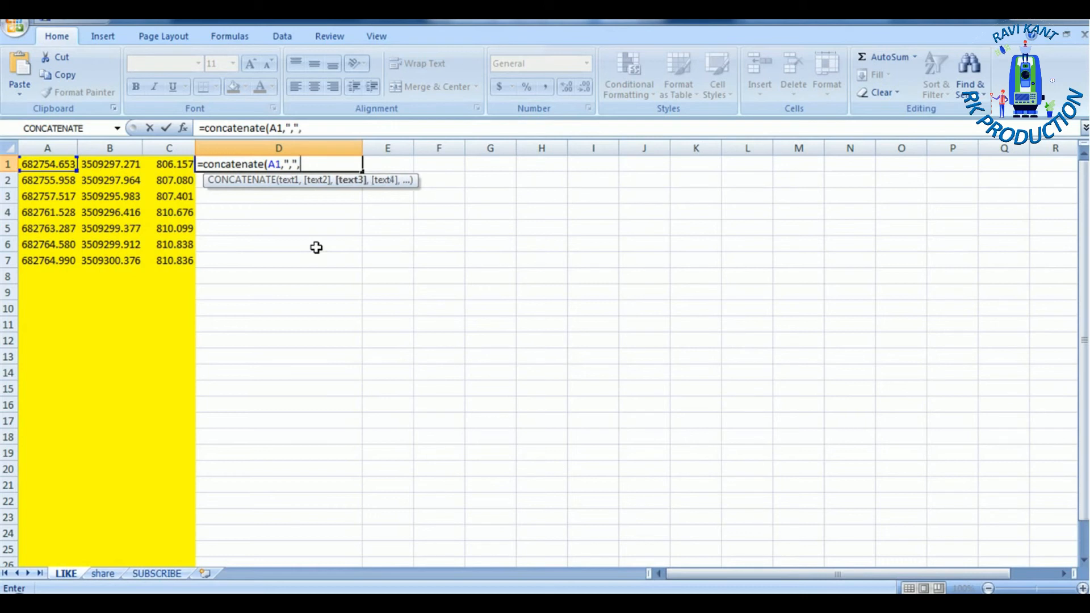
key(Left)
key(Left)
text(,)
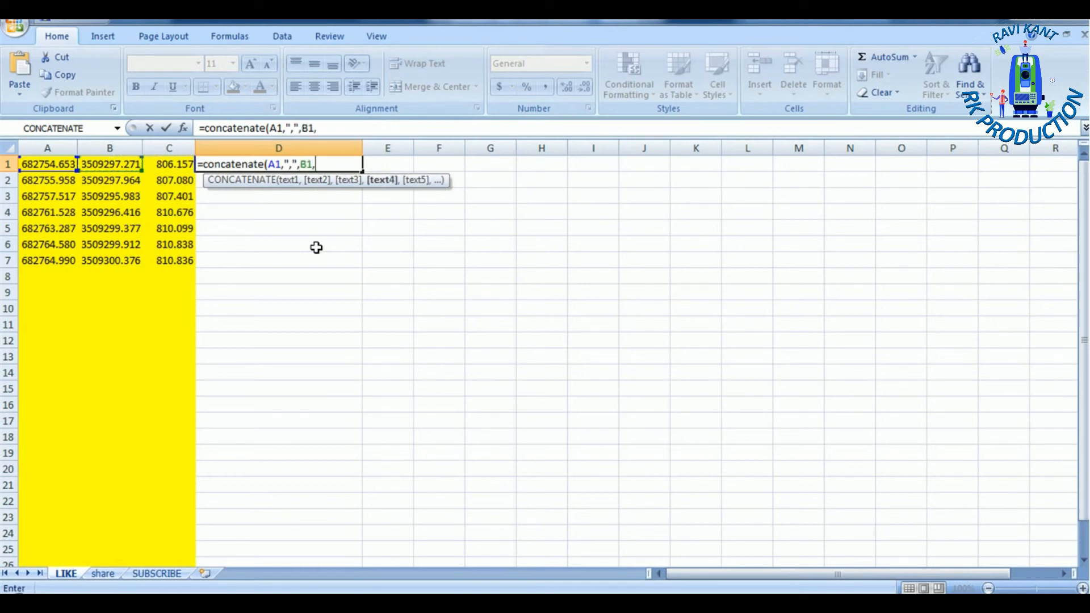
text(",",)
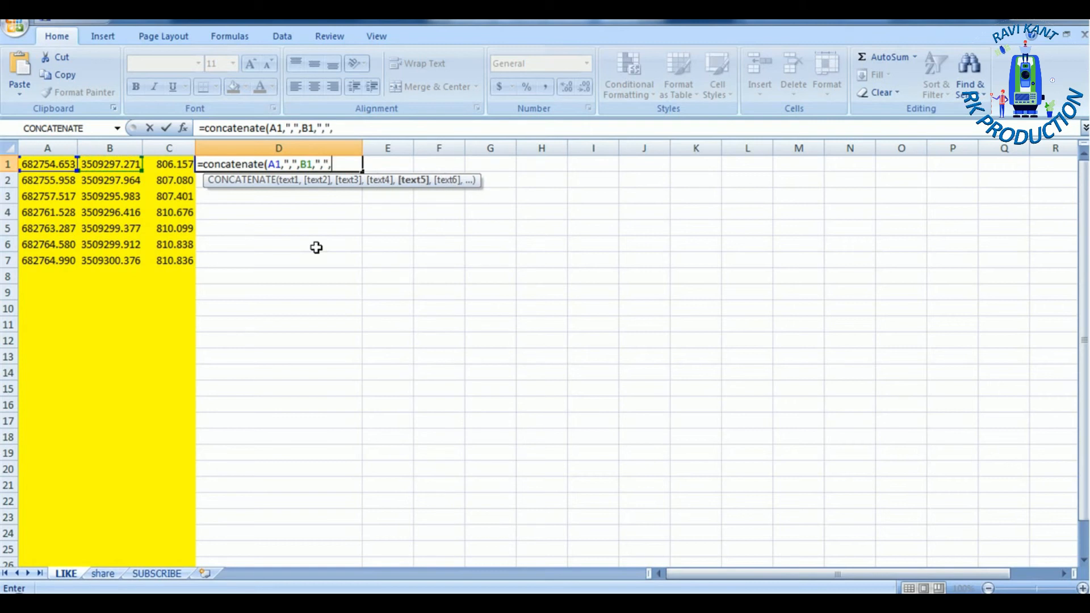
key(Left)
text())
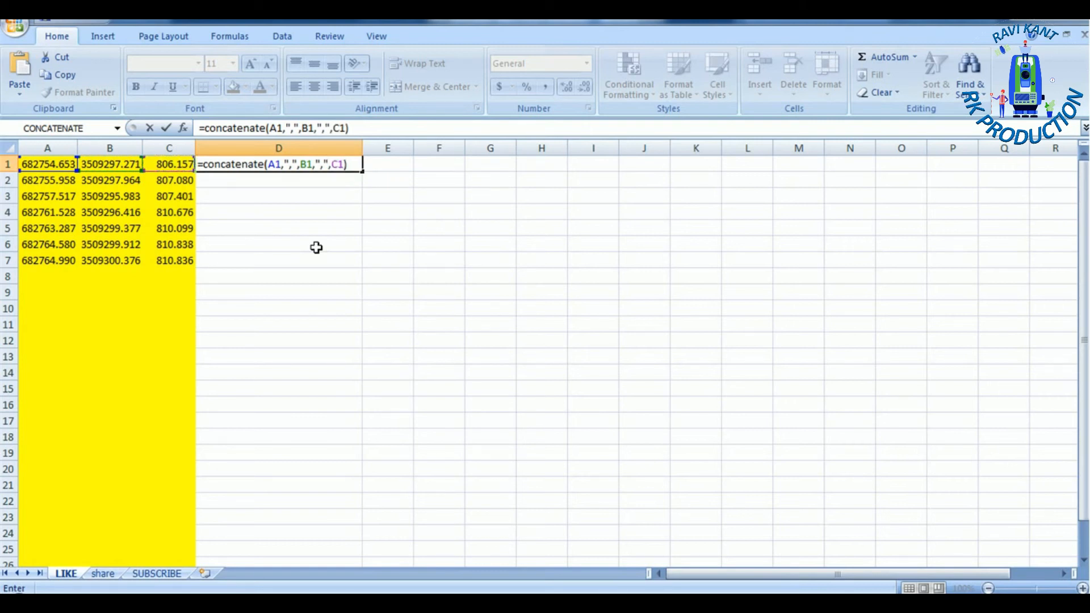
key(Return)
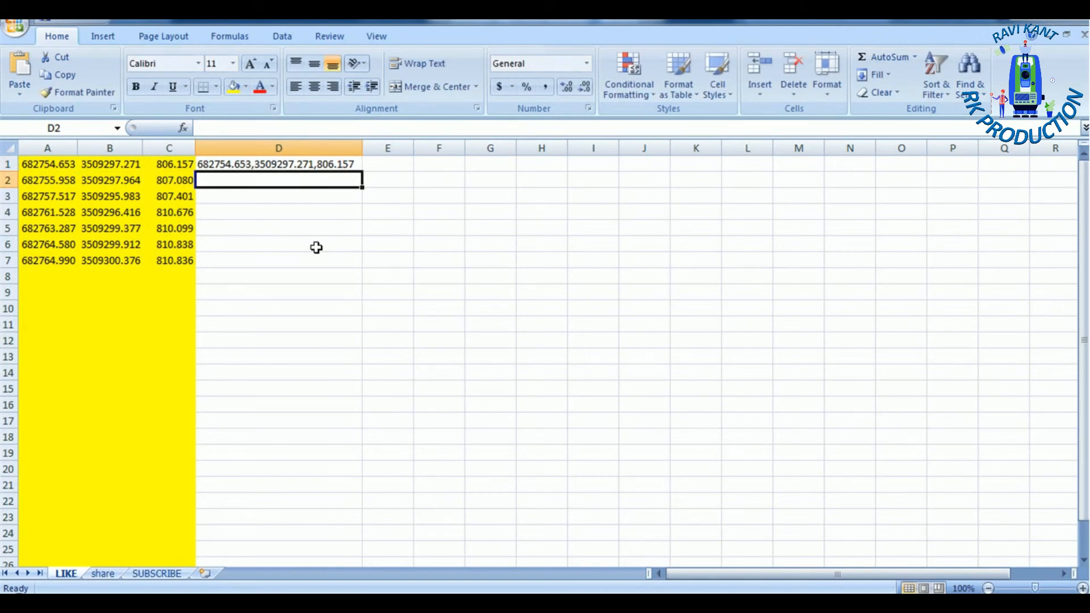
- Fill the CONCATENATE formula from D1 down through D7 and save the workbook
key(Up)
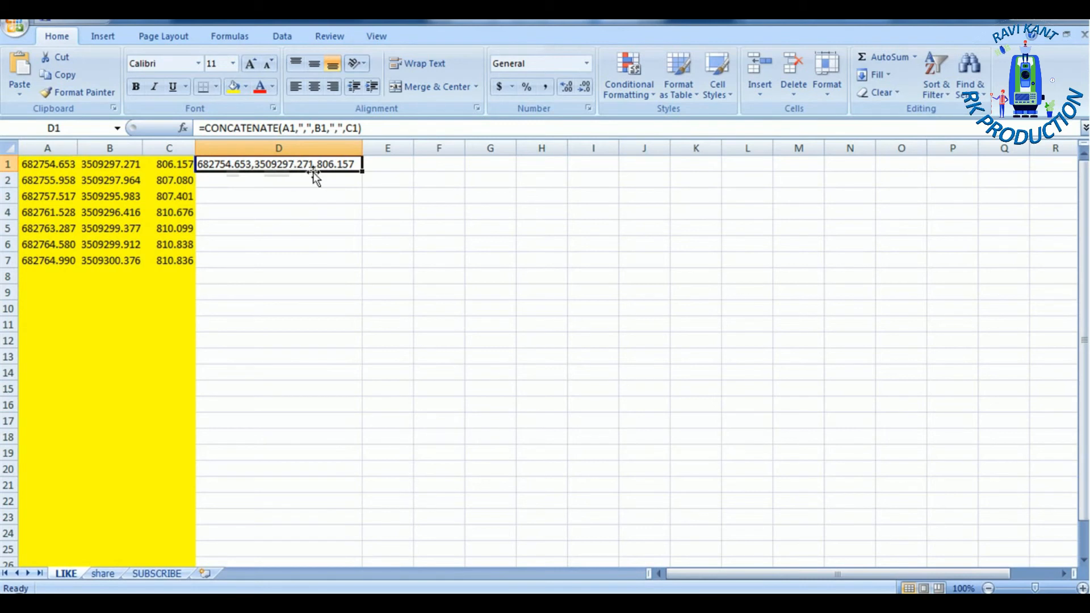
click(362, 170)
drag(363, 173, 352, 268)
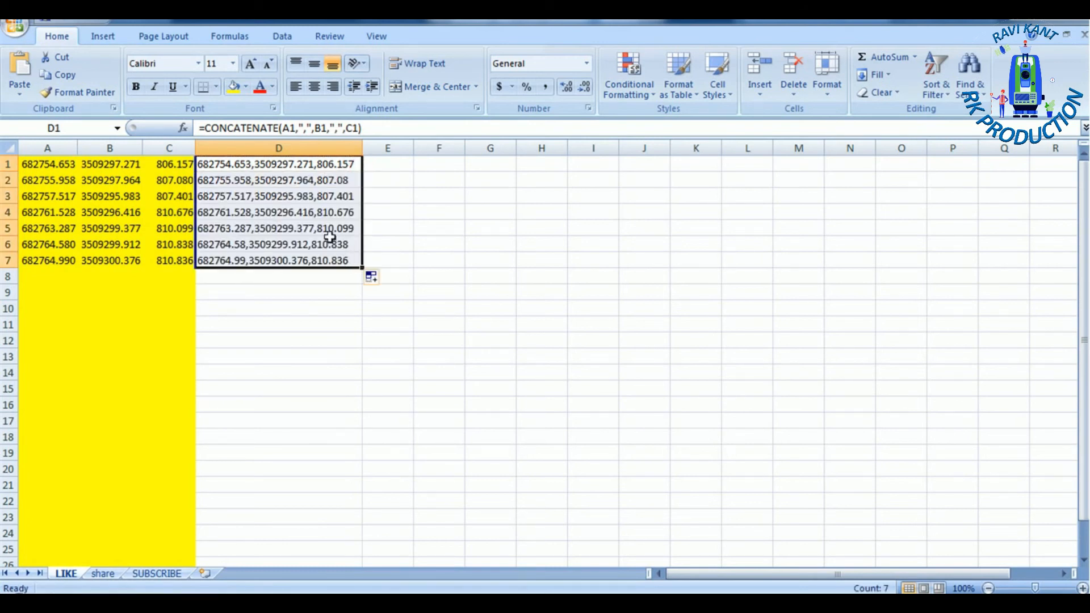
key(ctrl+s)
- Copy the joined coordinates in D1:D7 and switch to the AutoCAD drawing
key(ctrl+c)
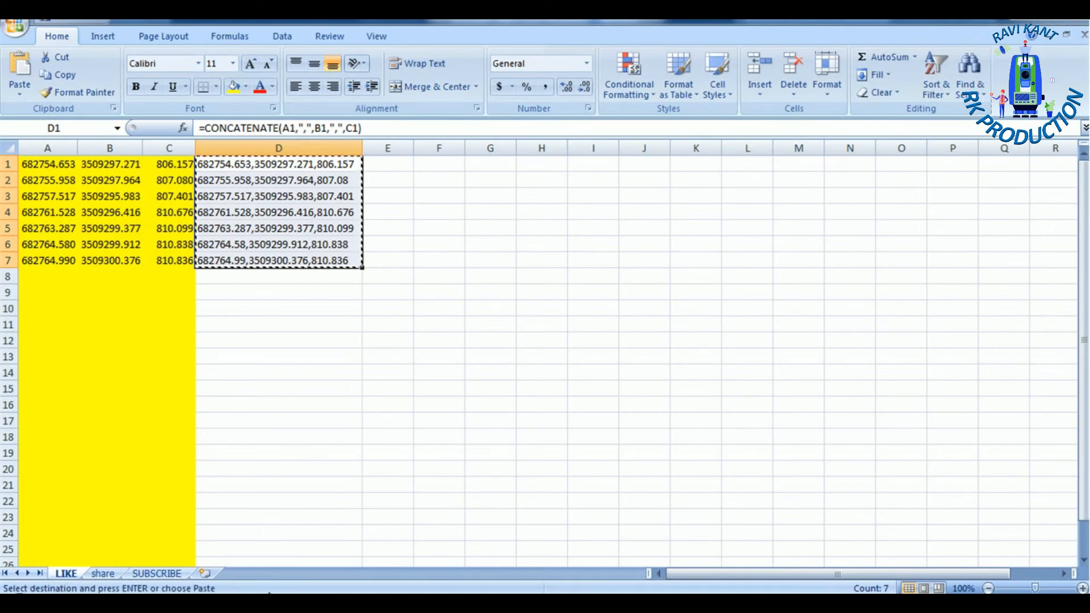
click(270, 594)
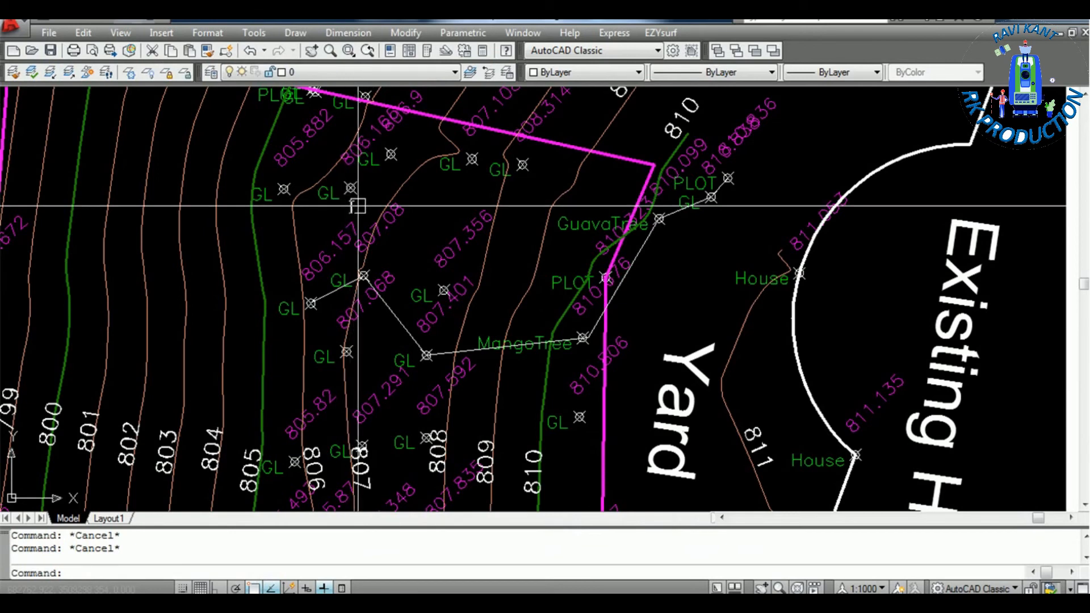
- Set the current object color to Yellow and the current lineweight to 0.40 mm
click(591, 80)
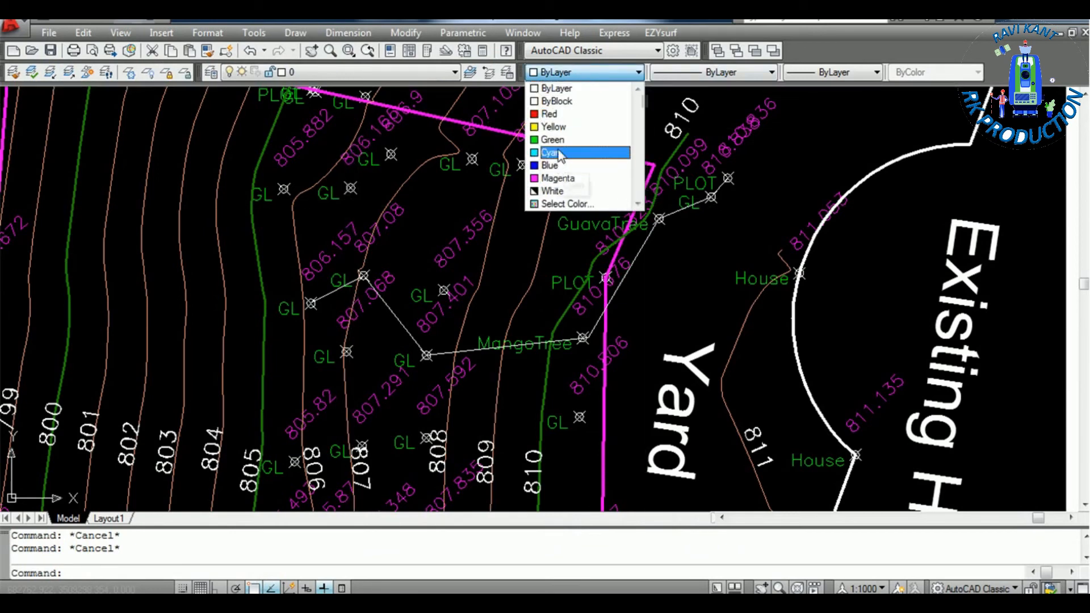
click(553, 127)
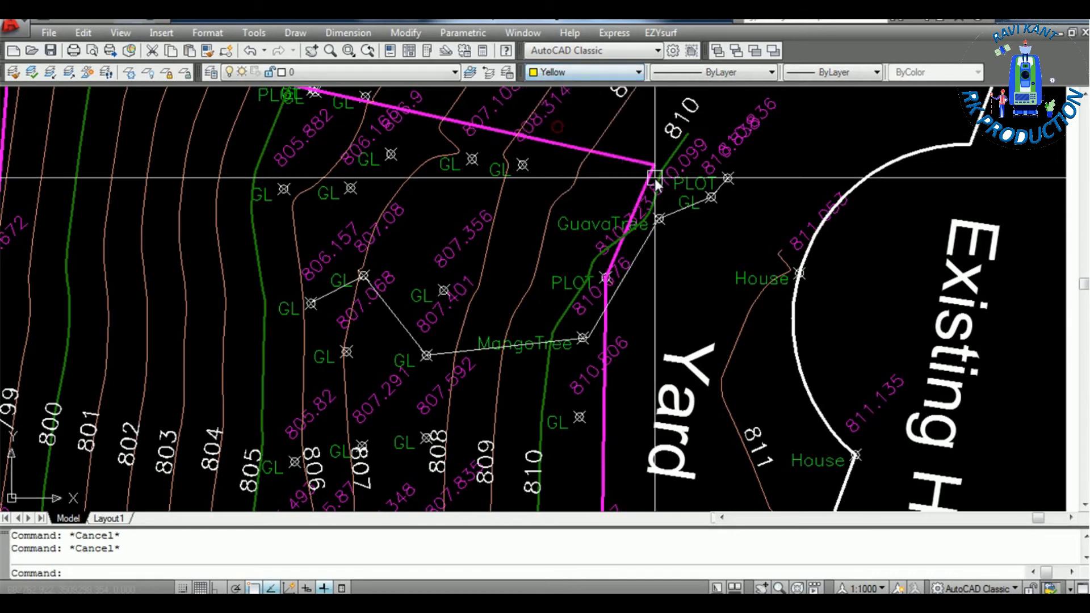
click(748, 76)
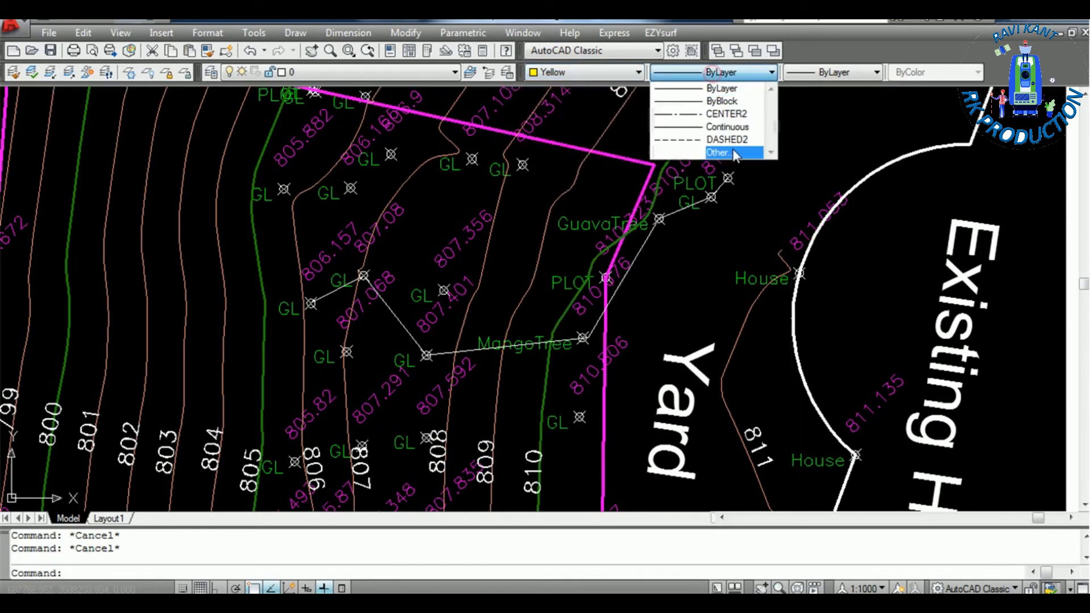
click(839, 71)
click(839, 72)
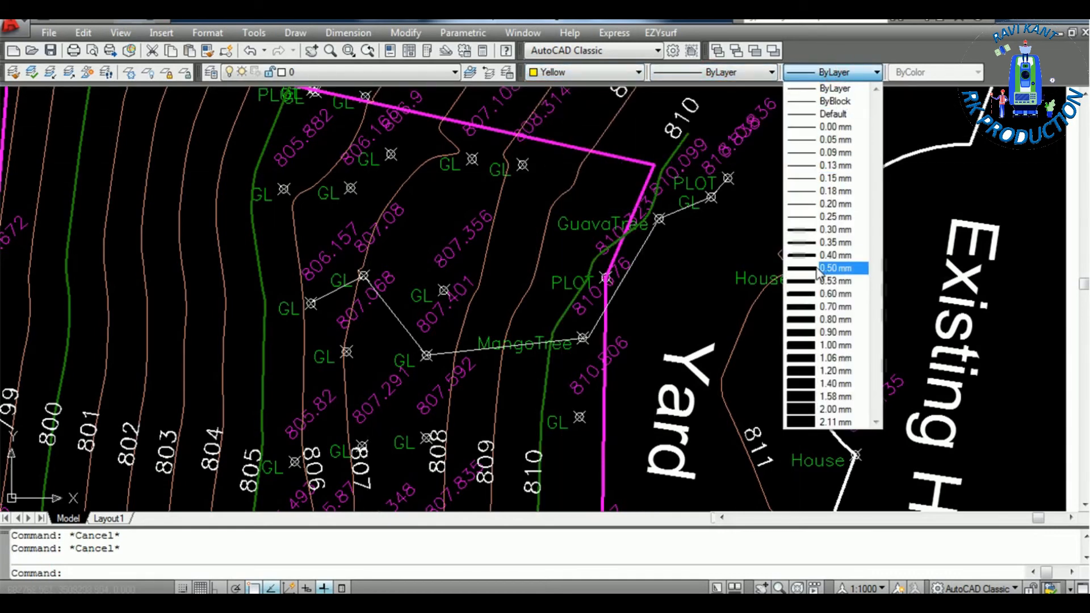
click(831, 269)
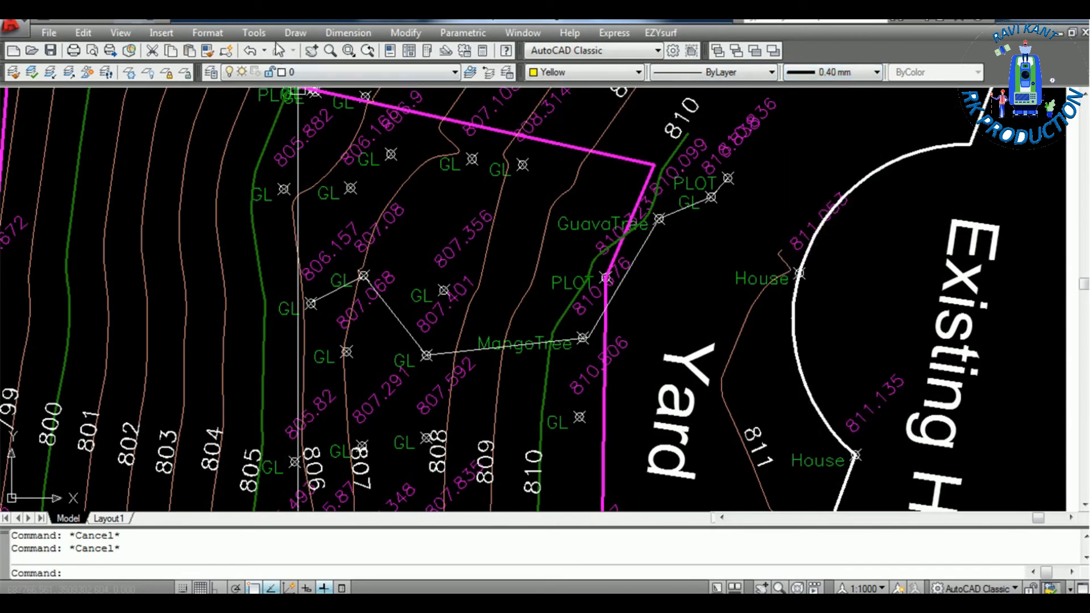
- Start a 3D Polyline in the AutoCAD drawing and return to the copied coordinate cells in Excel
click(302, 38)
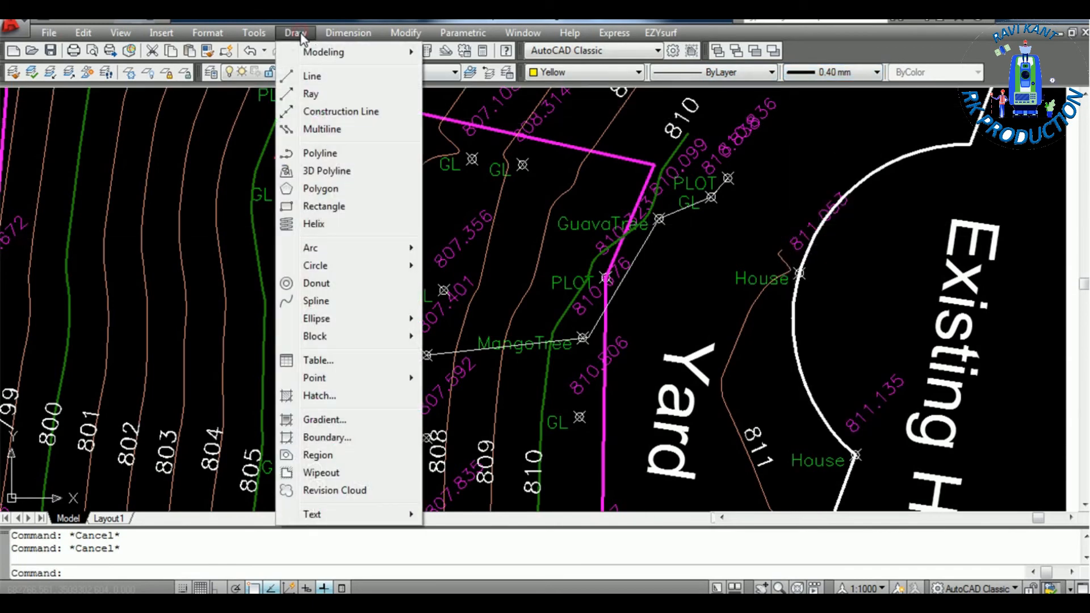
click(339, 171)
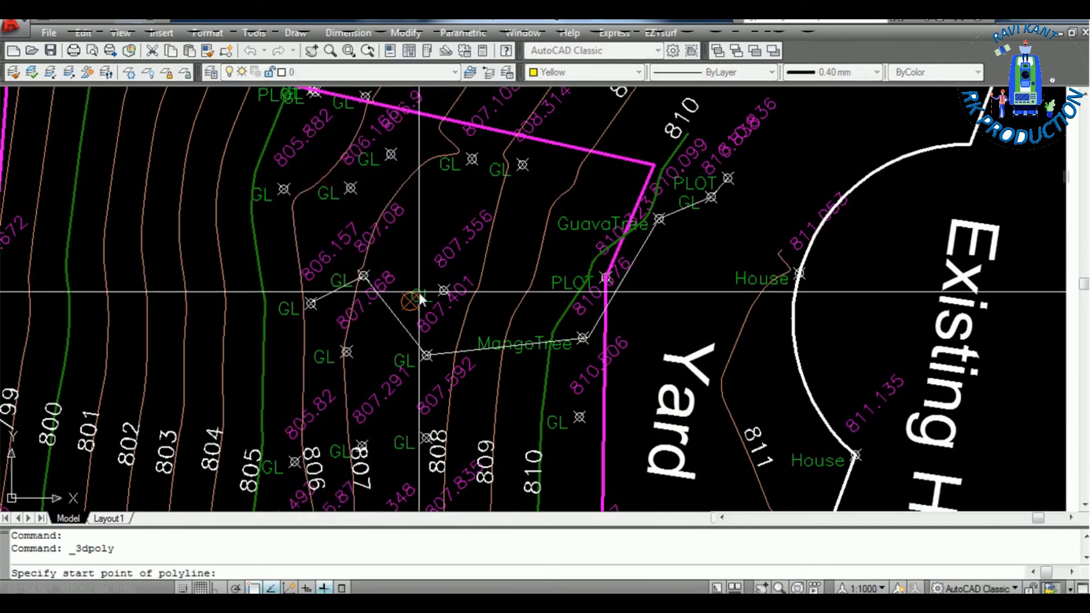
click(363, 604)
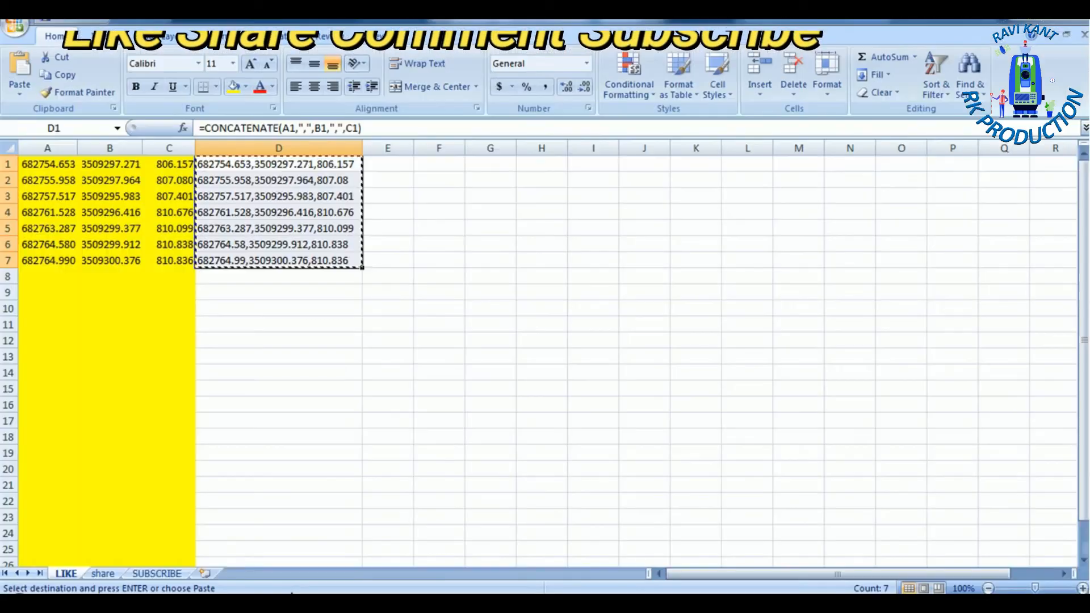
right_click(263, 600)
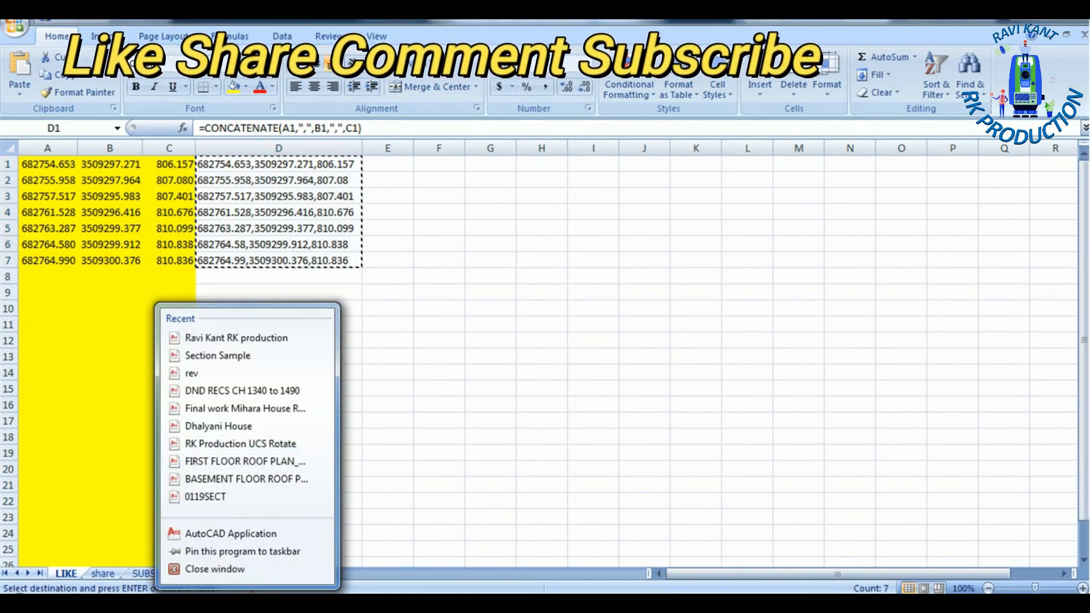
key(Escape)
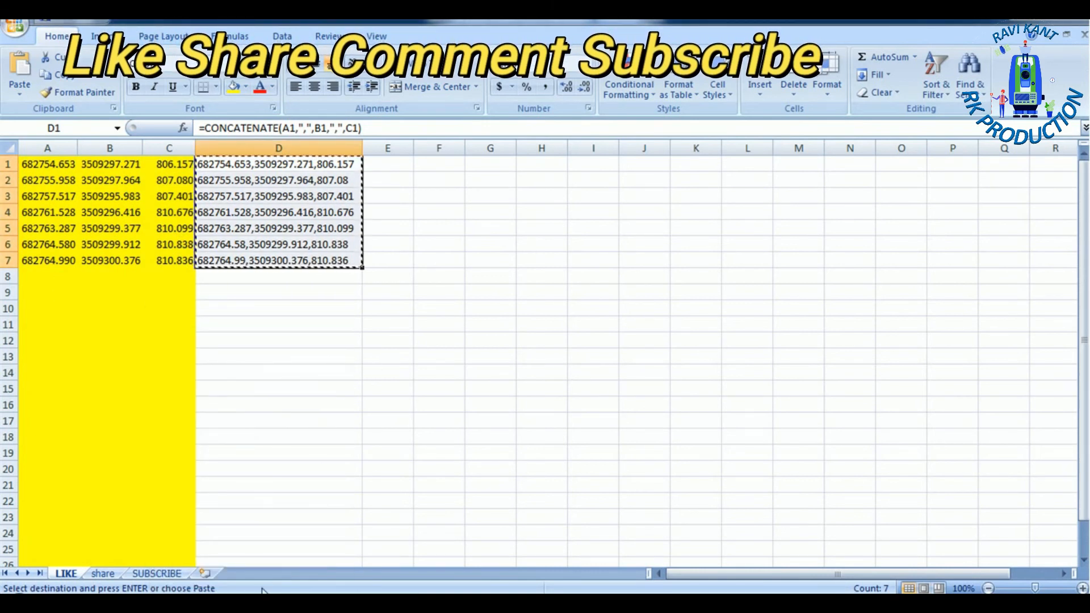